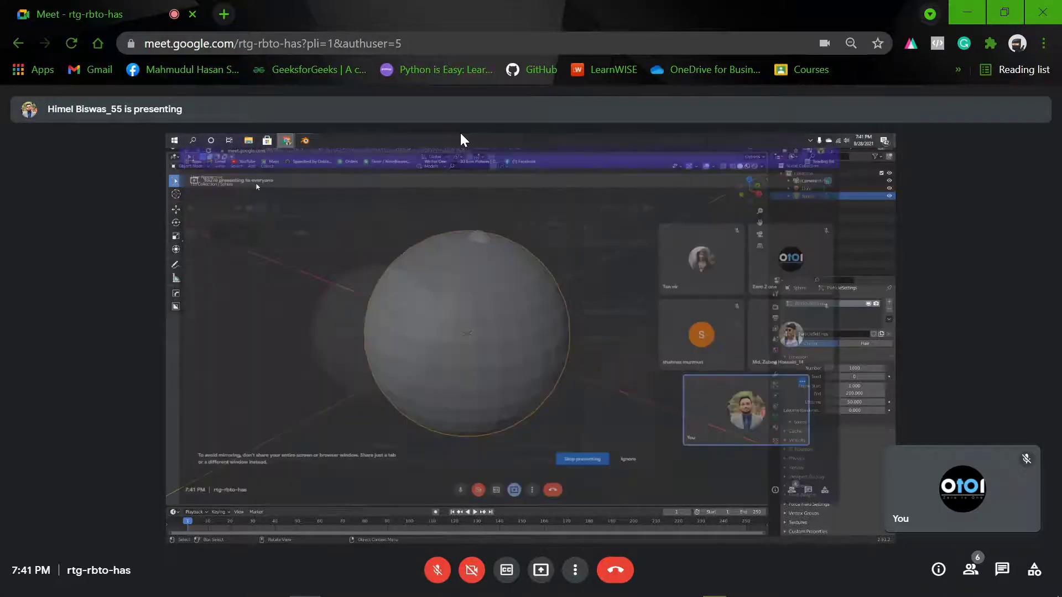
Lower the system volume to 30
key(XF86AudioRaiseVolume)
key(XF86AudioLowerVolume)
key(XF86AudioLowerVolume)
key(XF86AudioLowerVolume)
key(XF86AudioLowerVolume)
key(XF86AudioLowerVolume)
key(XF86AudioLowerVolume)
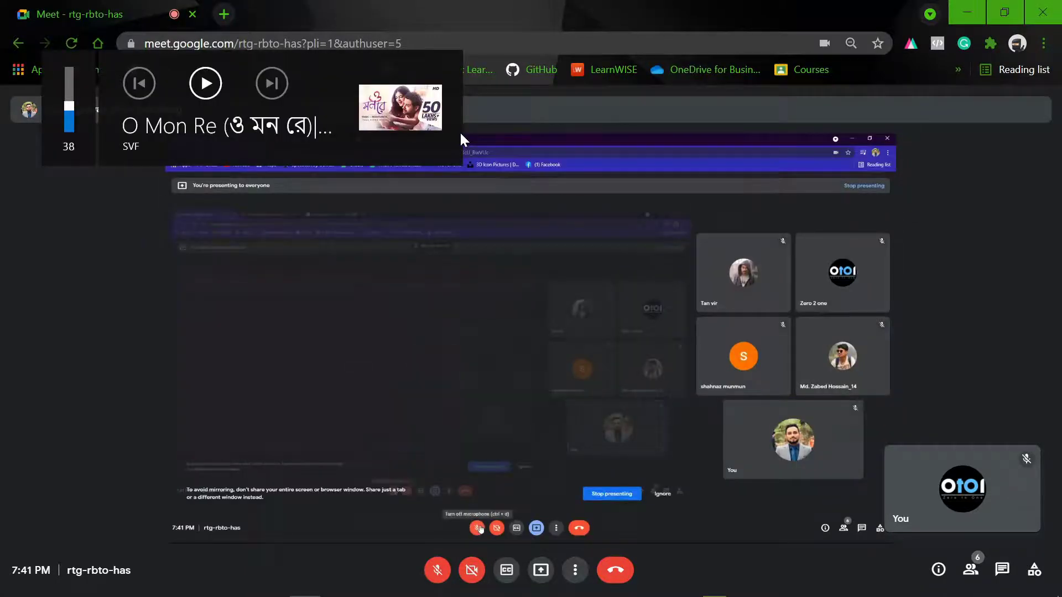
key(XF86AudioLowerVolume)
key(XF86AudioLowerVolume)
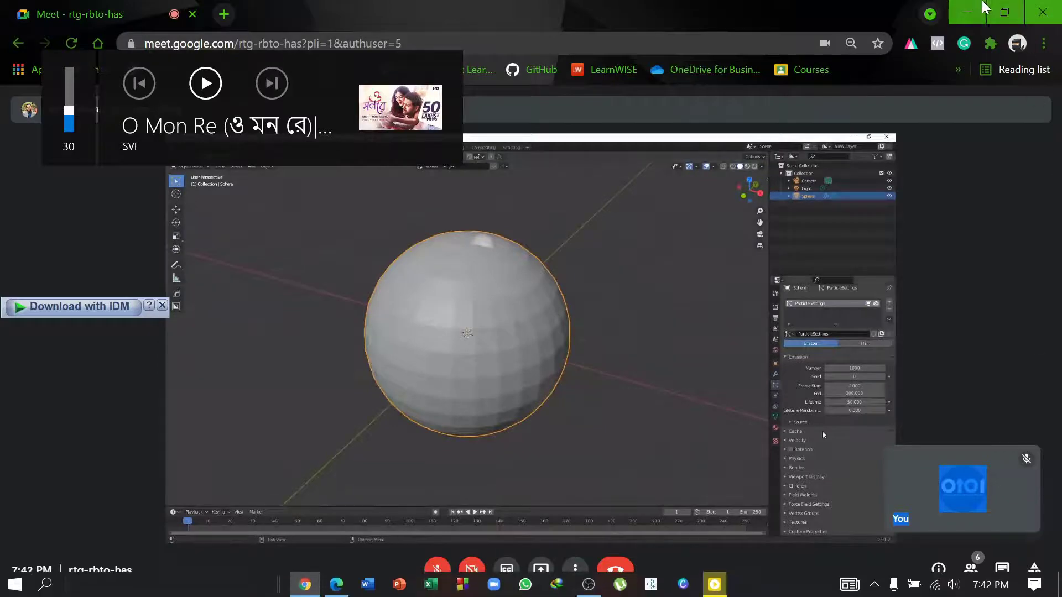
Minimize the meeting's browser window to the desktop and restore it
click(962, 10)
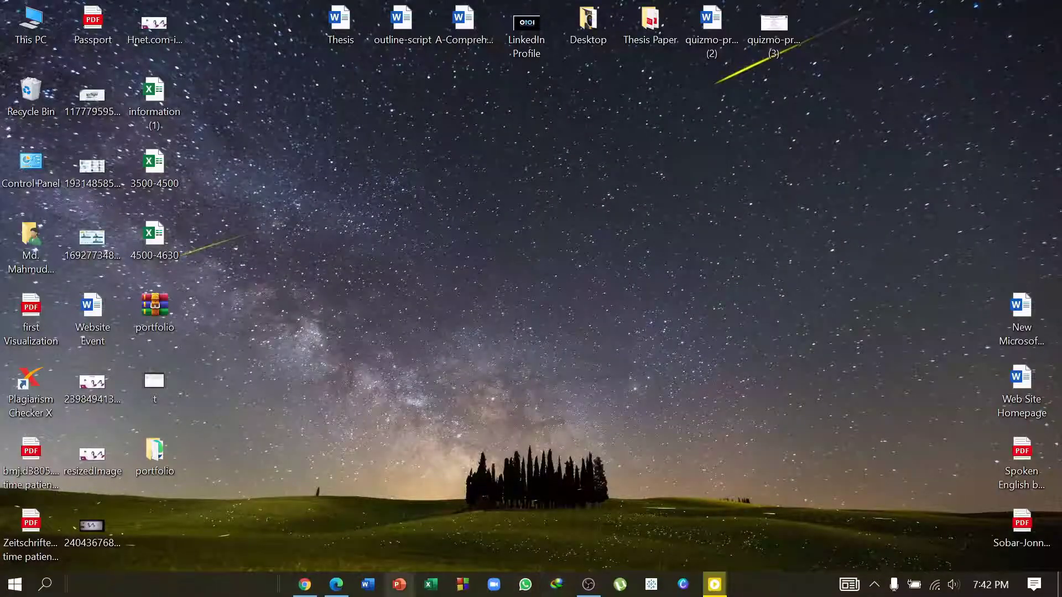
click(305, 584)
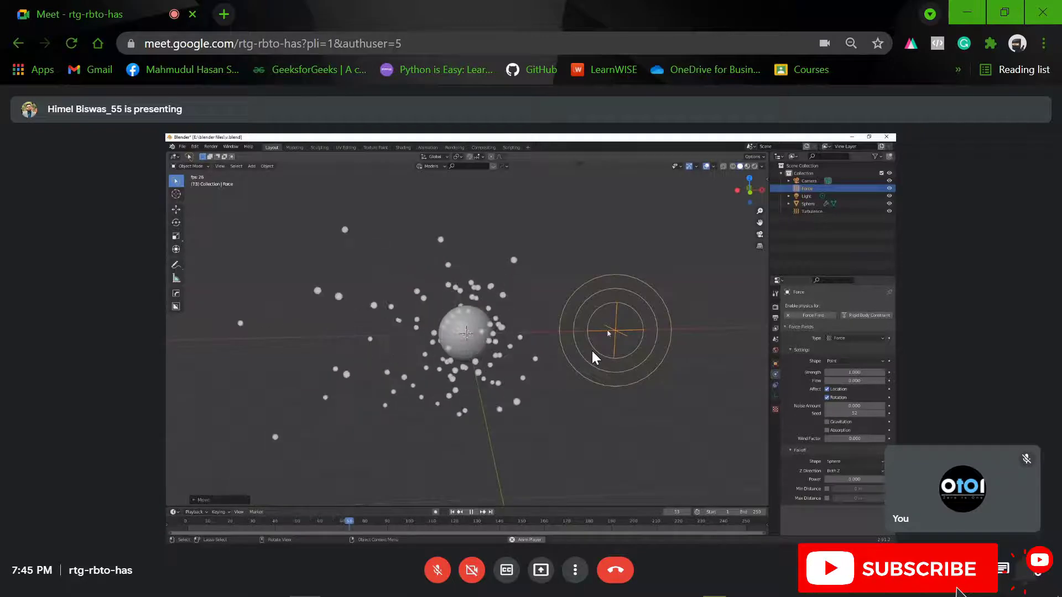
Return to the first frame and move the Force field along the X axis to the opposite side of the sphere
click(453, 512)
key(g)
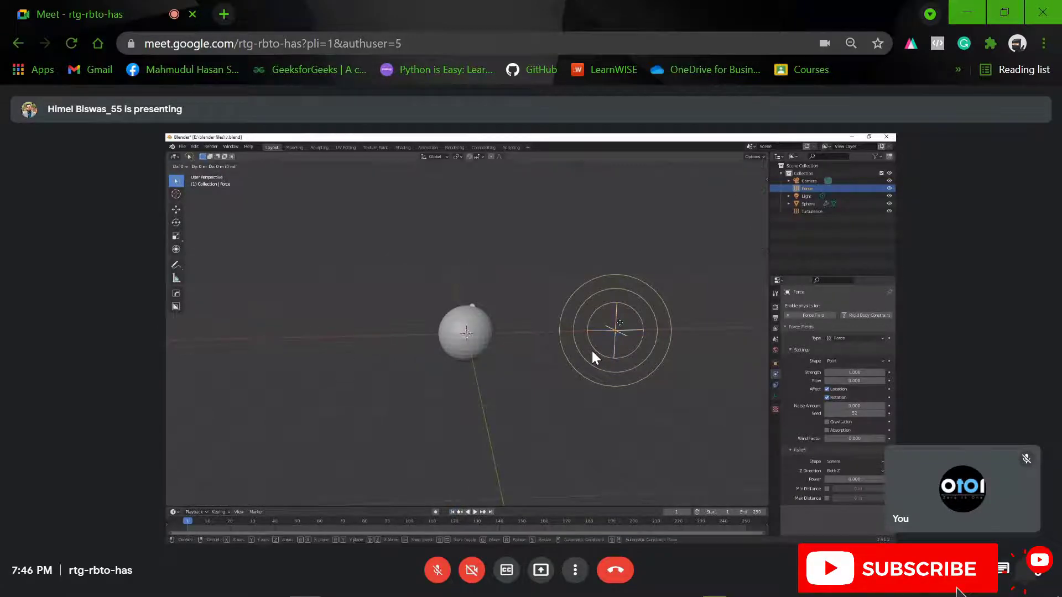
key(x)
click(326, 358)
Play the particle simulation to check the Force field's effect from its new place, and return to the first frame
middle_drag(466, 369, 400, 359)
key(space)
middle_drag(585, 352, 569, 369)
key(space)
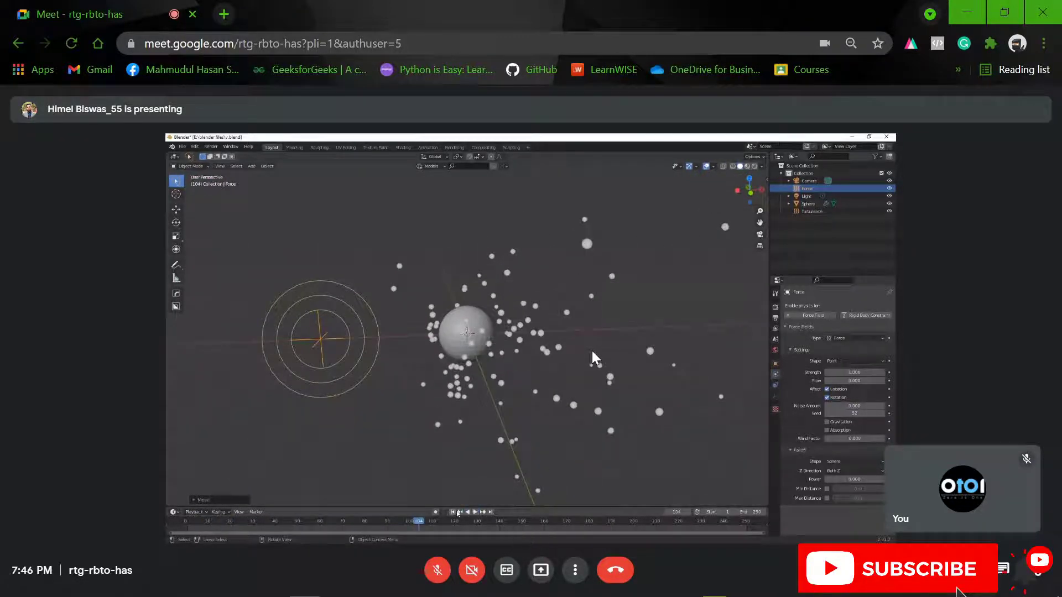
key(shift+Left)
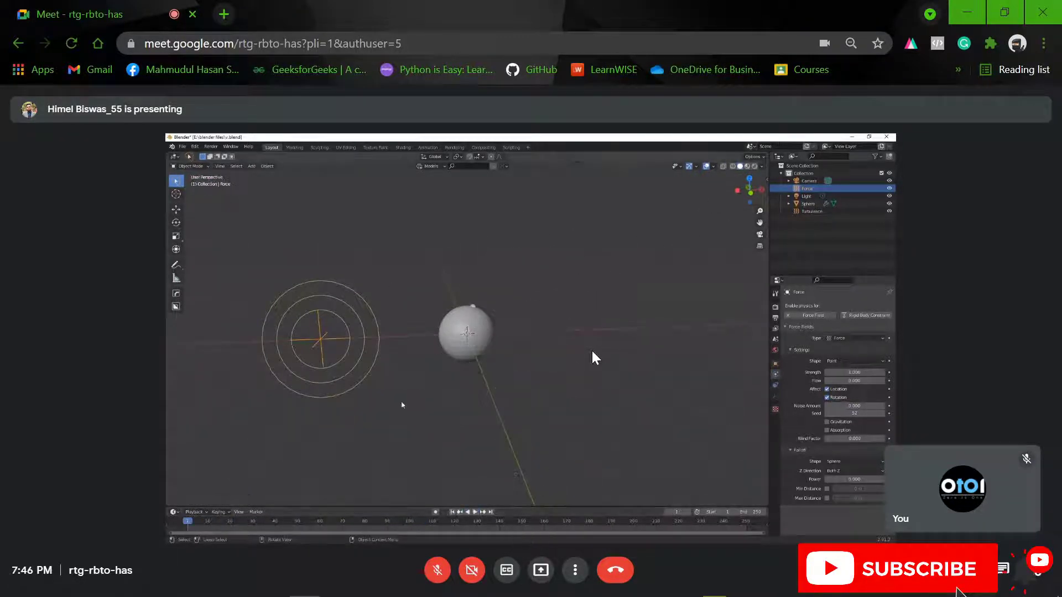
Delete the Force field object from the scene and save the file
key(x)
click(439, 371)
key(ctrl+s)
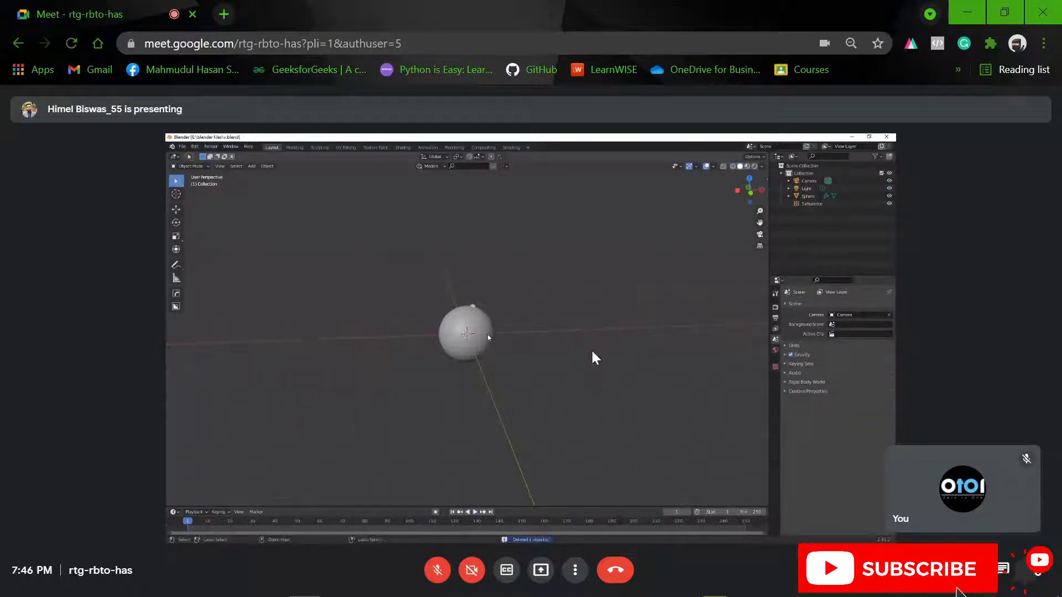
Select the sphere and open the Cache settings of its particle system
scroll(509, 324, up, 7)
click(511, 326)
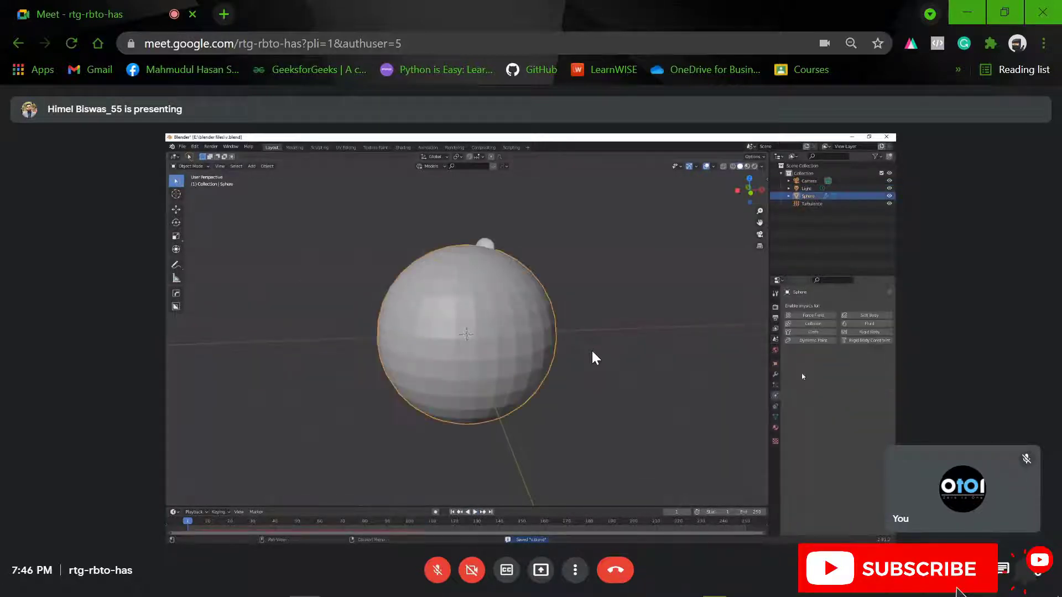
click(776, 386)
scroll(819, 437, down, 2)
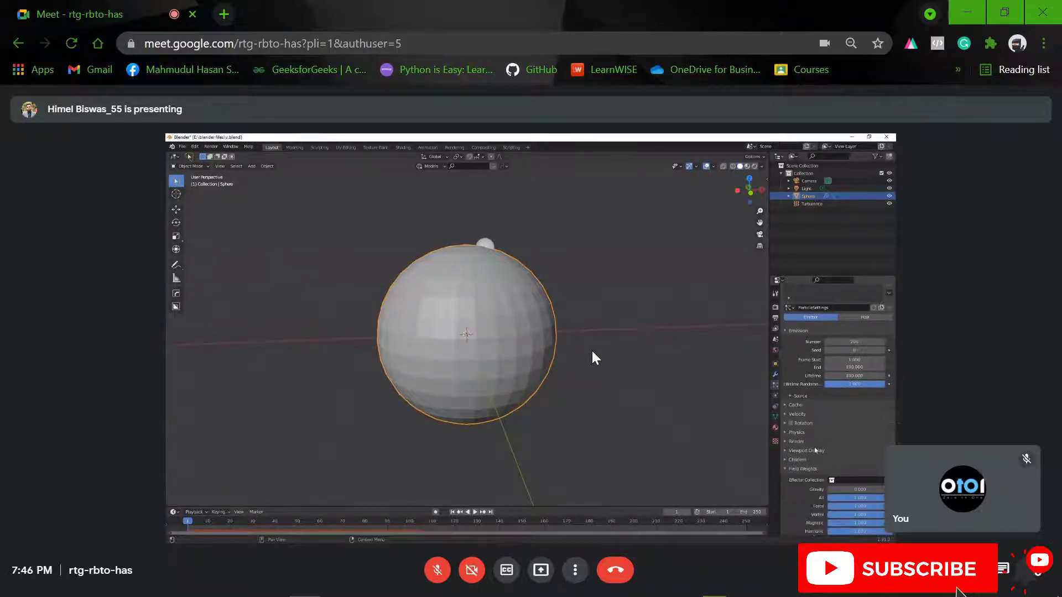
scroll(809, 423, up, 2)
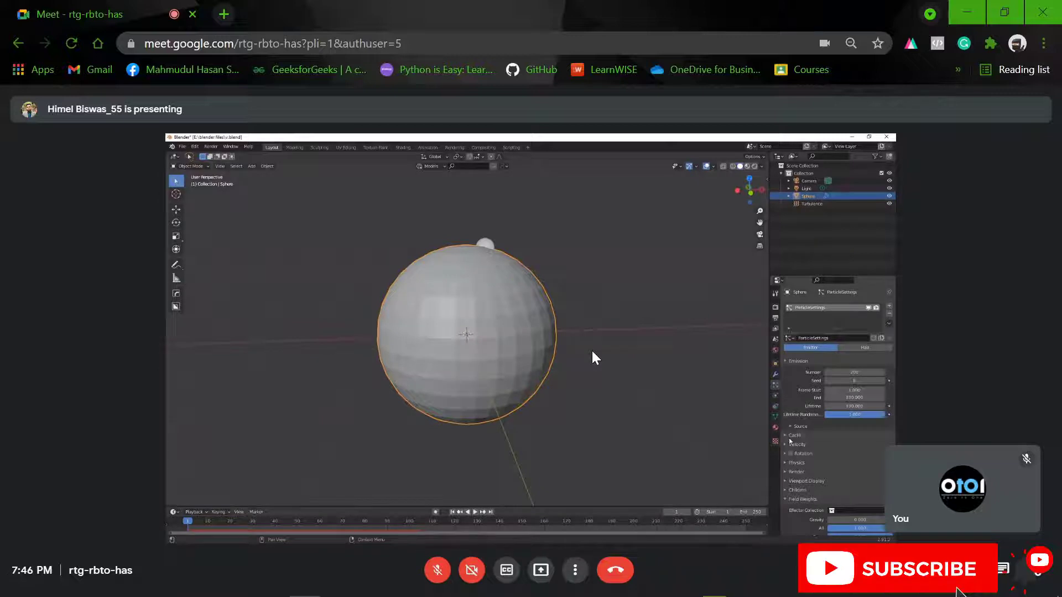
click(790, 438)
scroll(790, 440, down, 3)
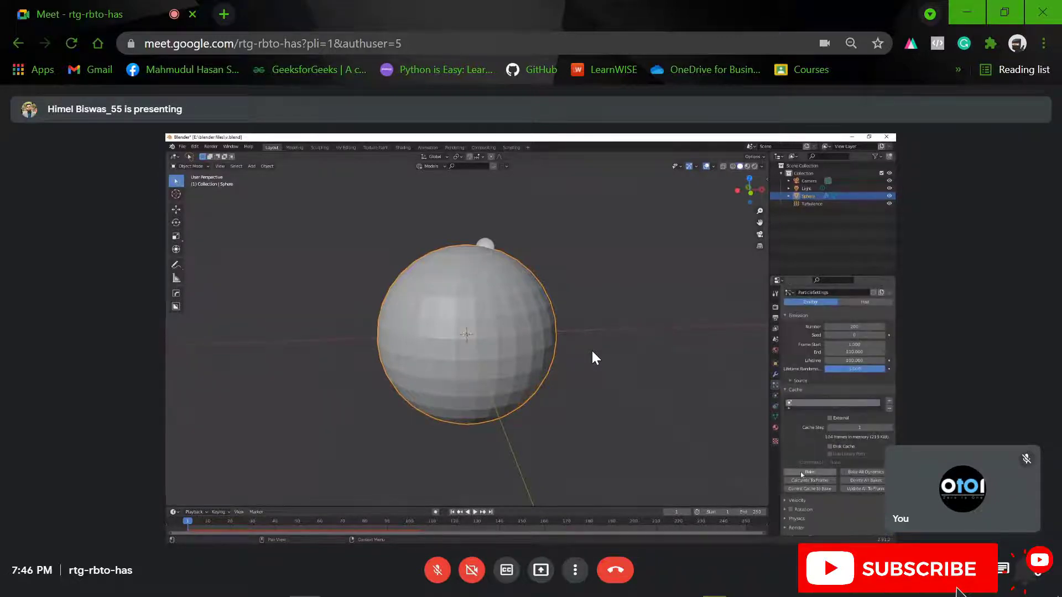
scroll(799, 428, down, 7)
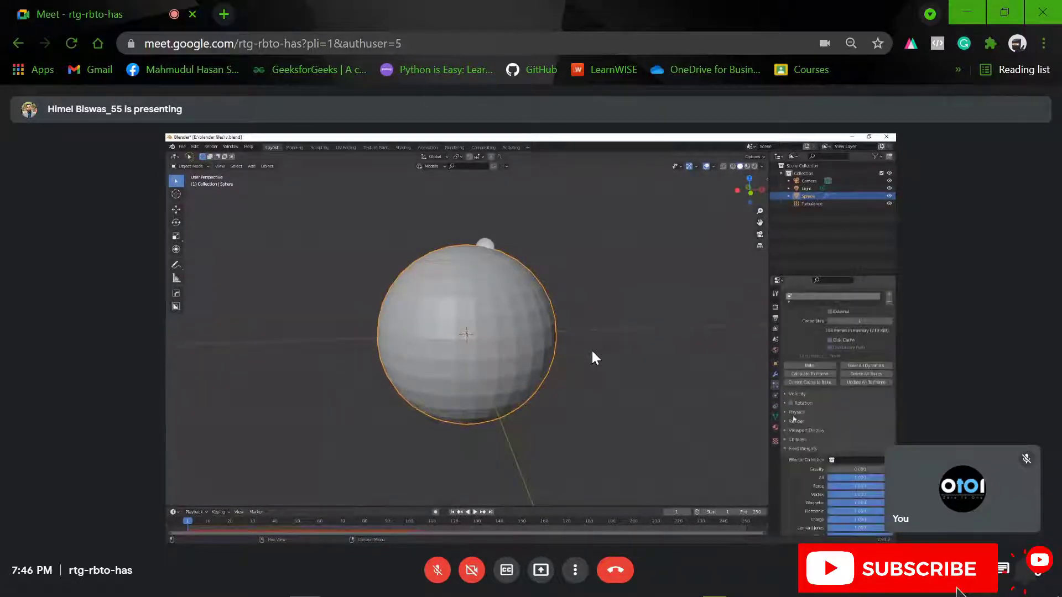
Set the sphere's particle system to render as Path
scroll(794, 423, down, 2)
click(786, 383)
click(786, 382)
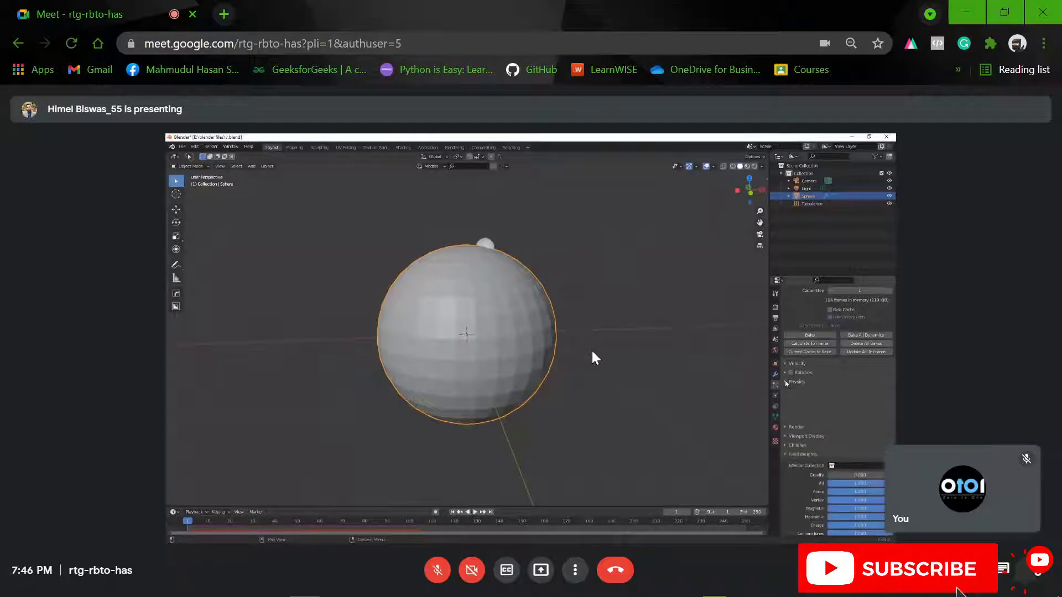
click(797, 391)
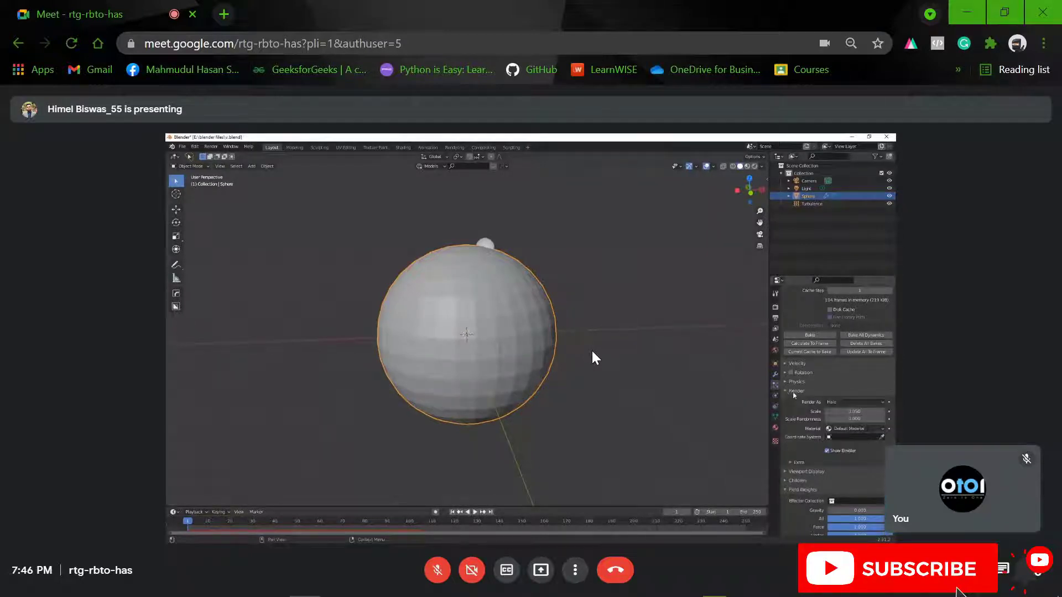
scroll(804, 378, down, 2)
scroll(803, 378, down, 1)
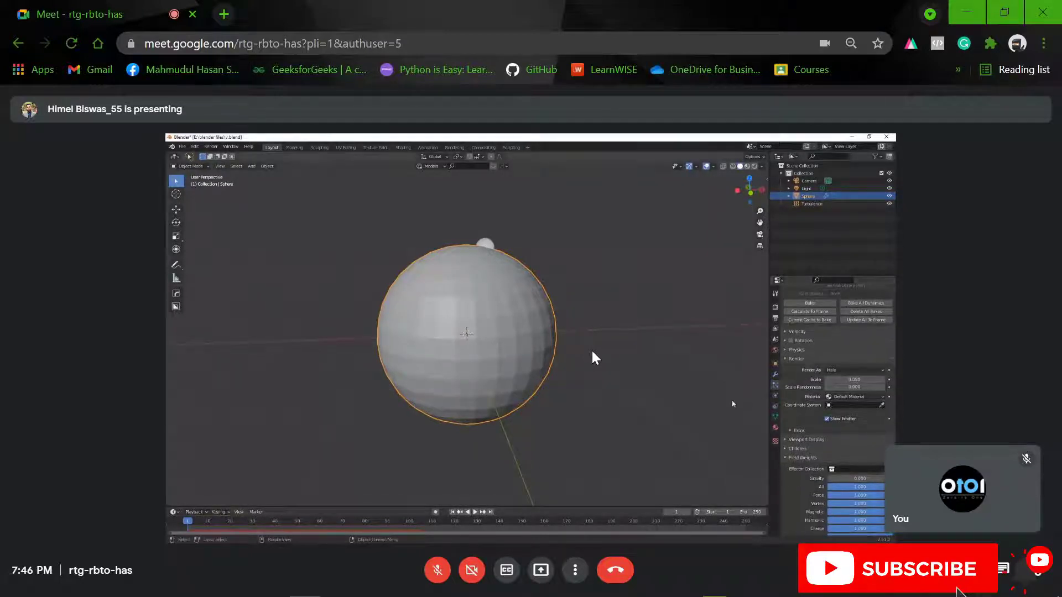
click(841, 371)
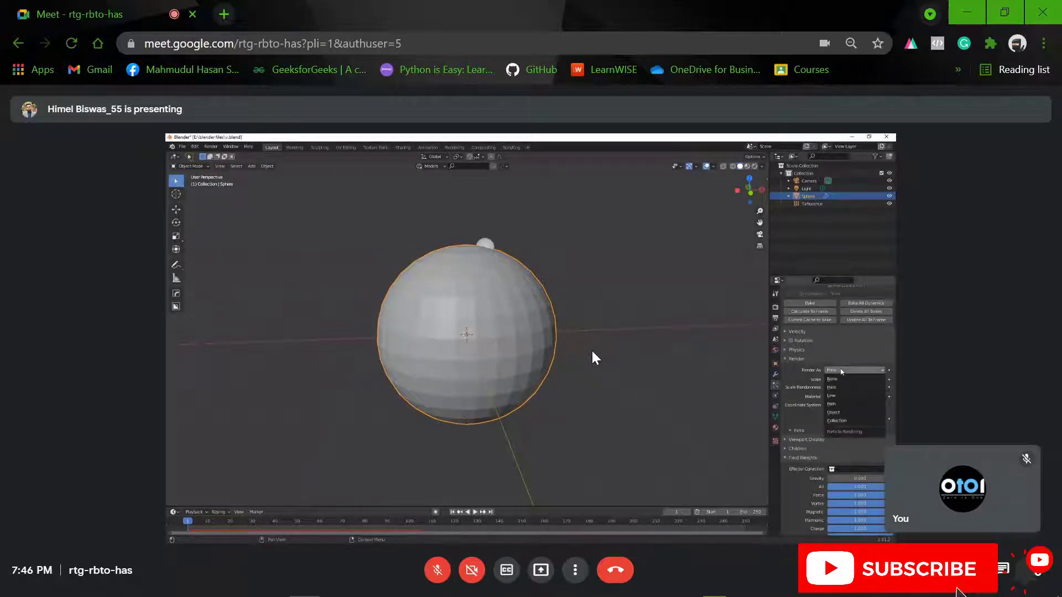
click(857, 404)
Bake the sphere's particle cache and inspect the particle paths around it
scroll(877, 370, up, 5)
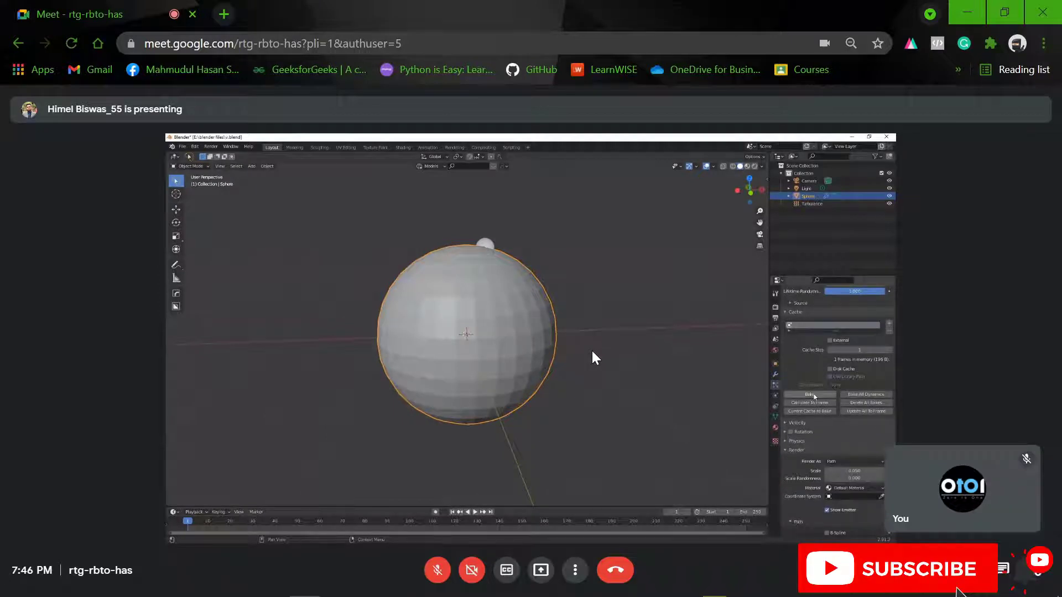
click(809, 394)
scroll(630, 380, down, 4)
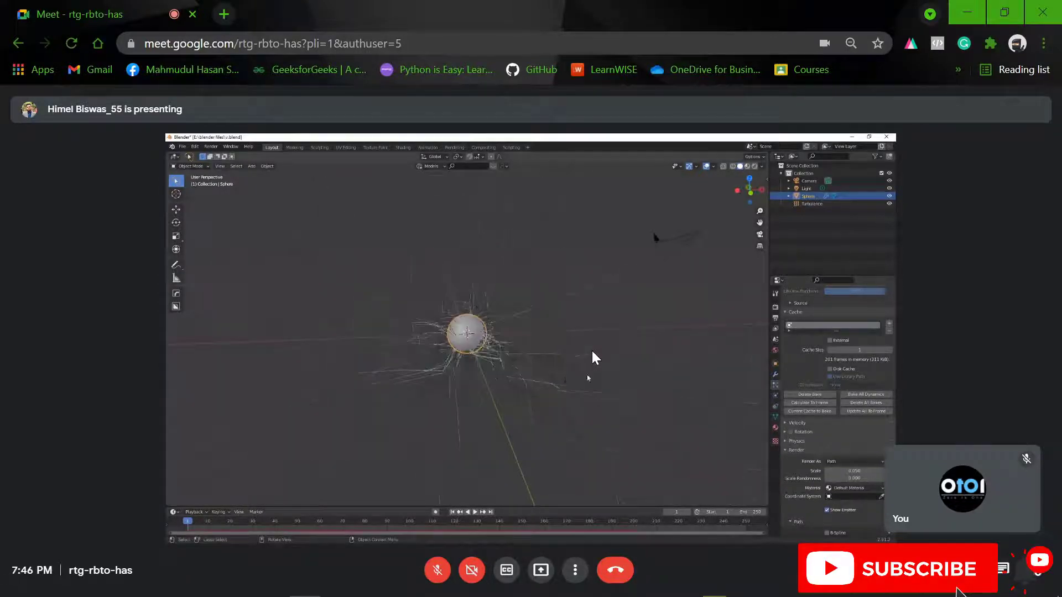
middle_drag(588, 376, 618, 354)
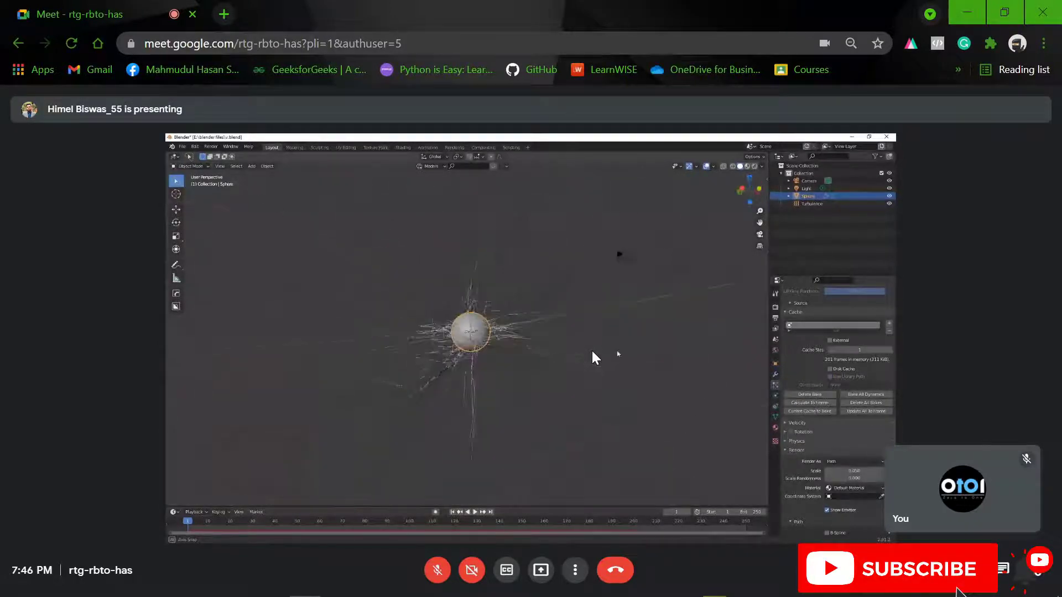
scroll(618, 354, up, 8)
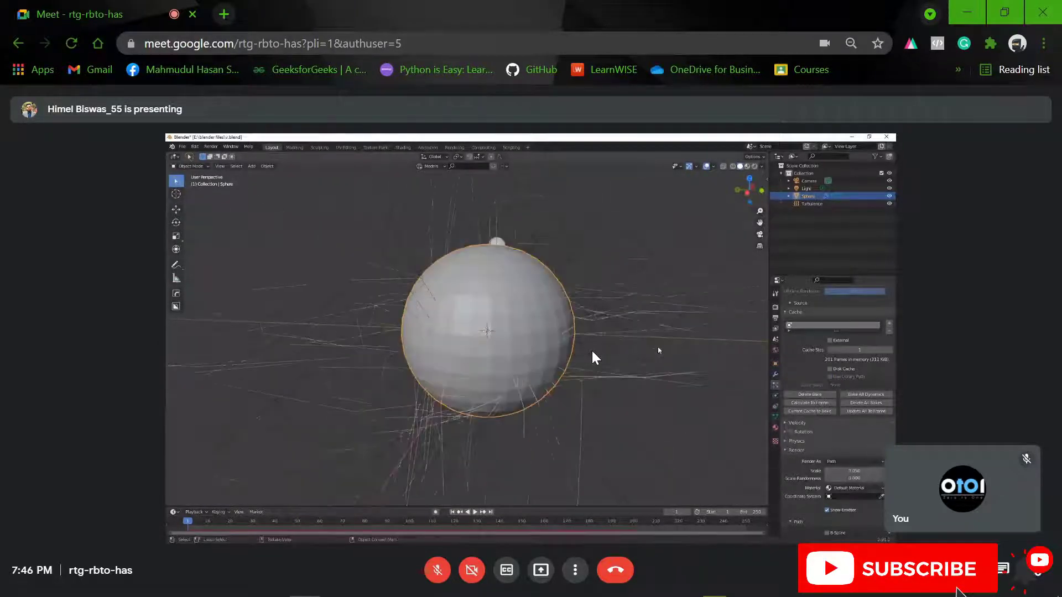
scroll(658, 350, down, 5)
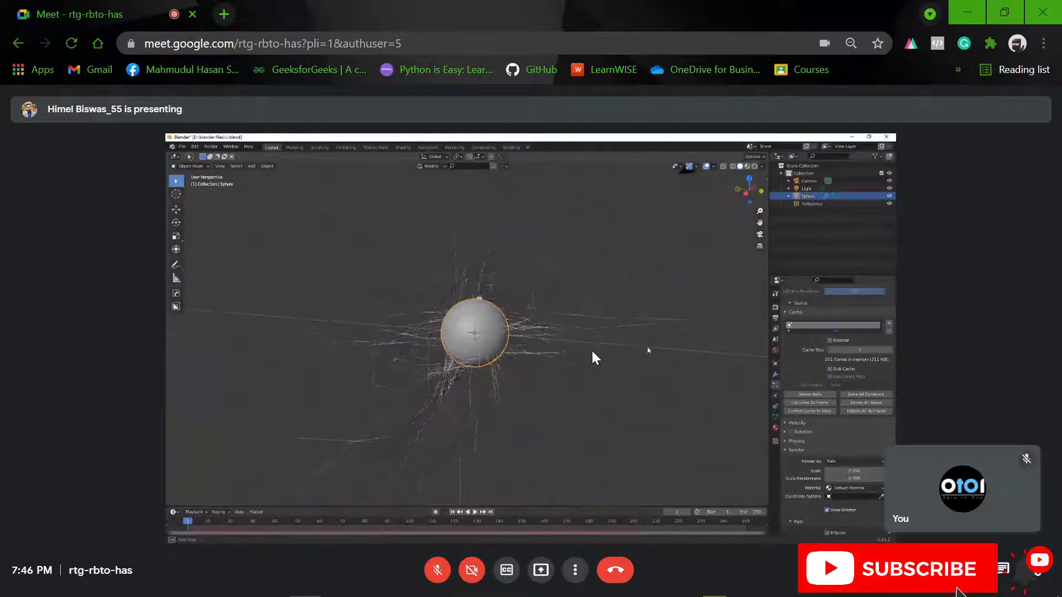
Expand the particle system's Viewport Display settings and open the Strand Steps value for editing
scroll(862, 483, down, 4)
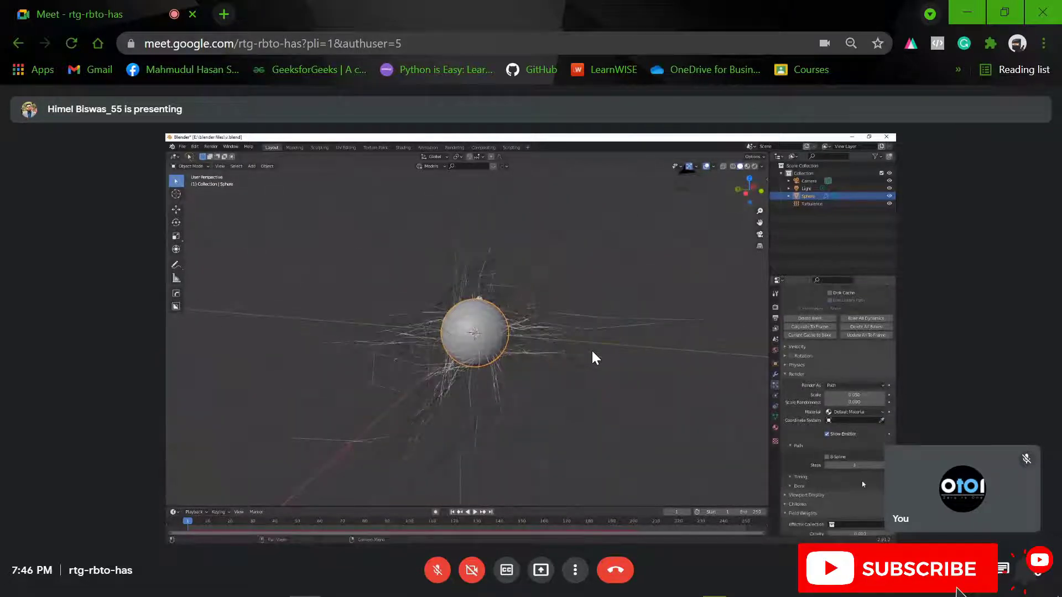
scroll(862, 481, down, 2)
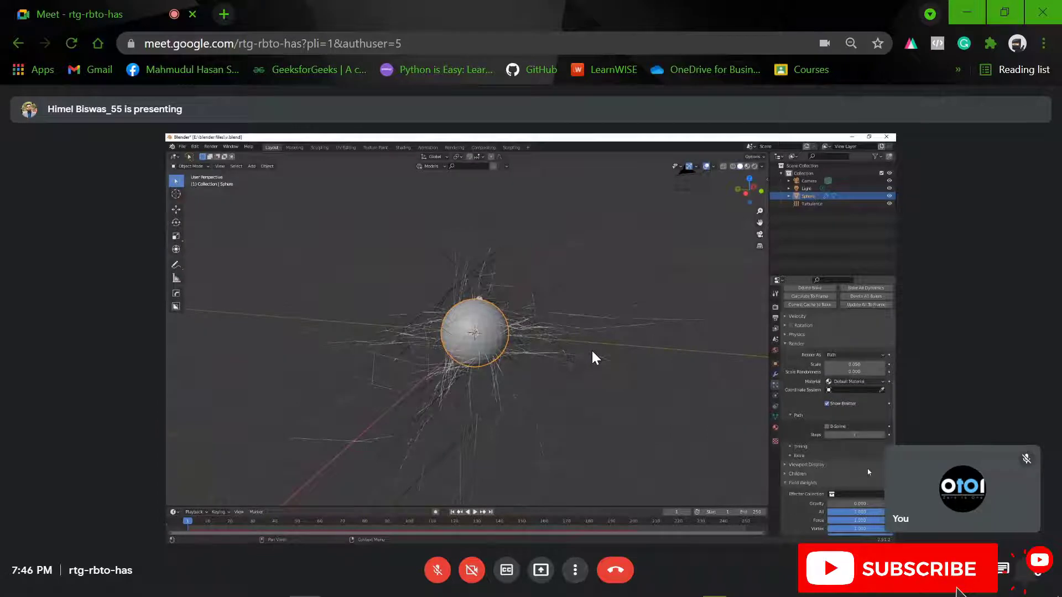
scroll(869, 472, up, 2)
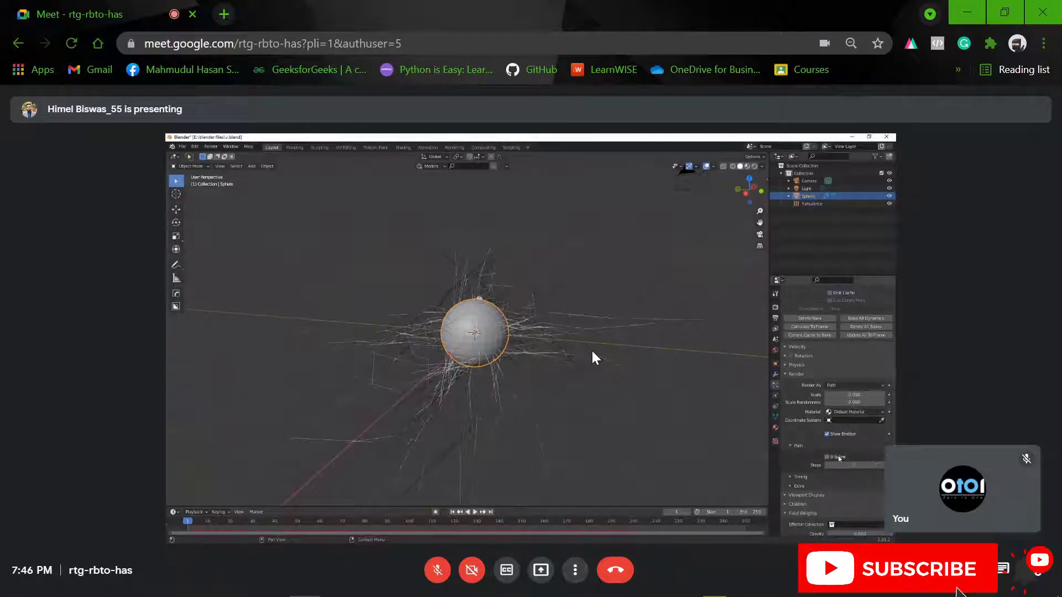
scroll(869, 472, down, 5)
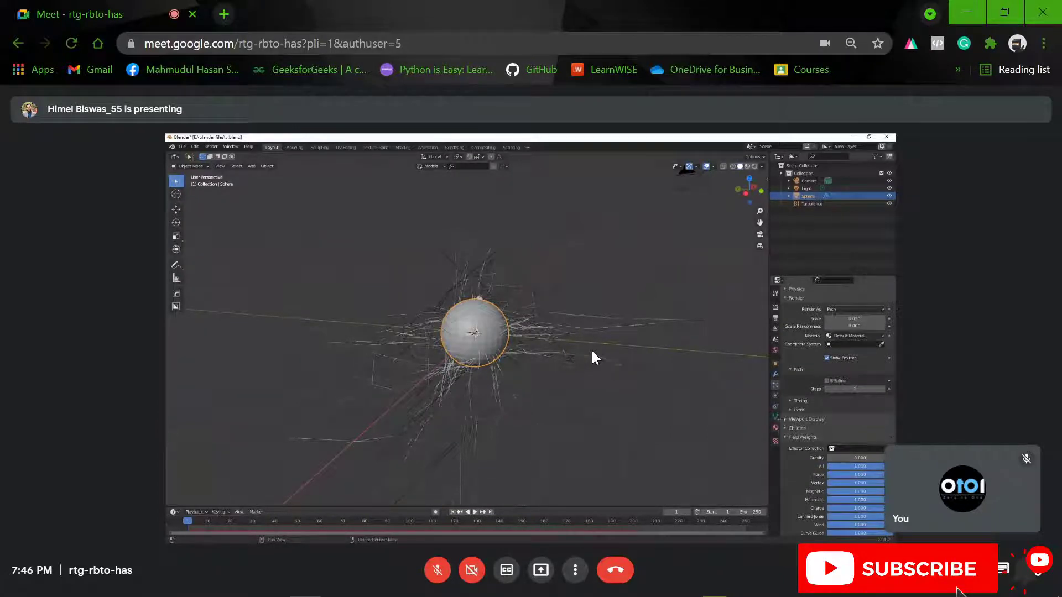
click(785, 419)
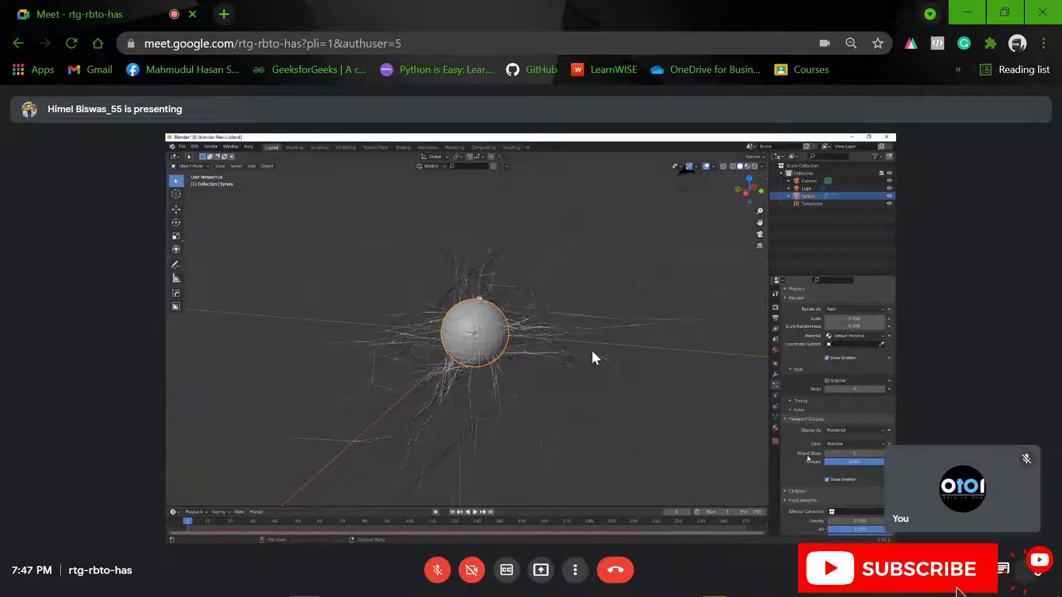
click(848, 455)
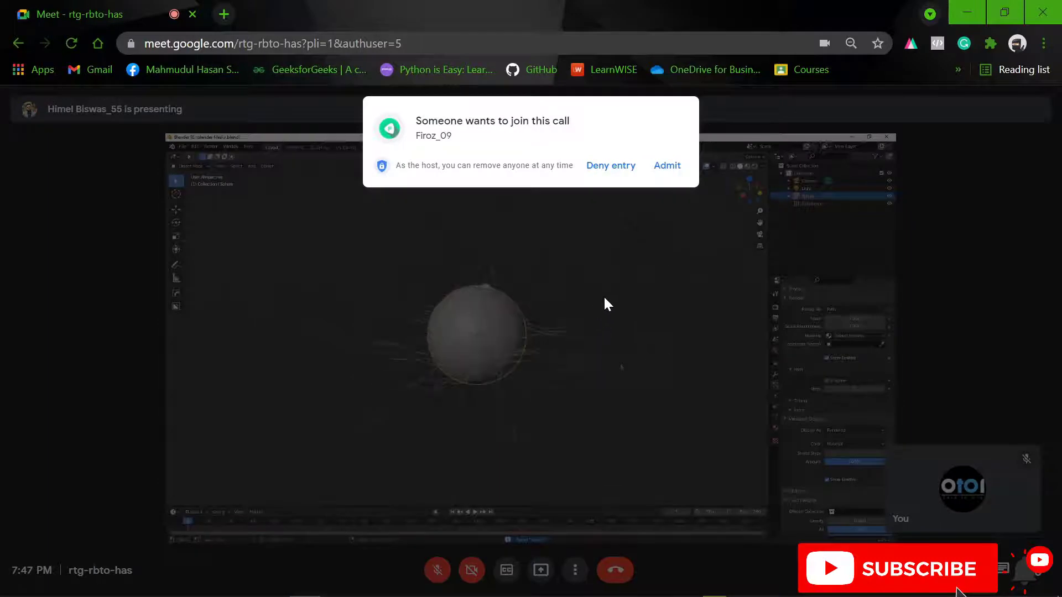
Admit the waiting participant to the call
click(672, 167)
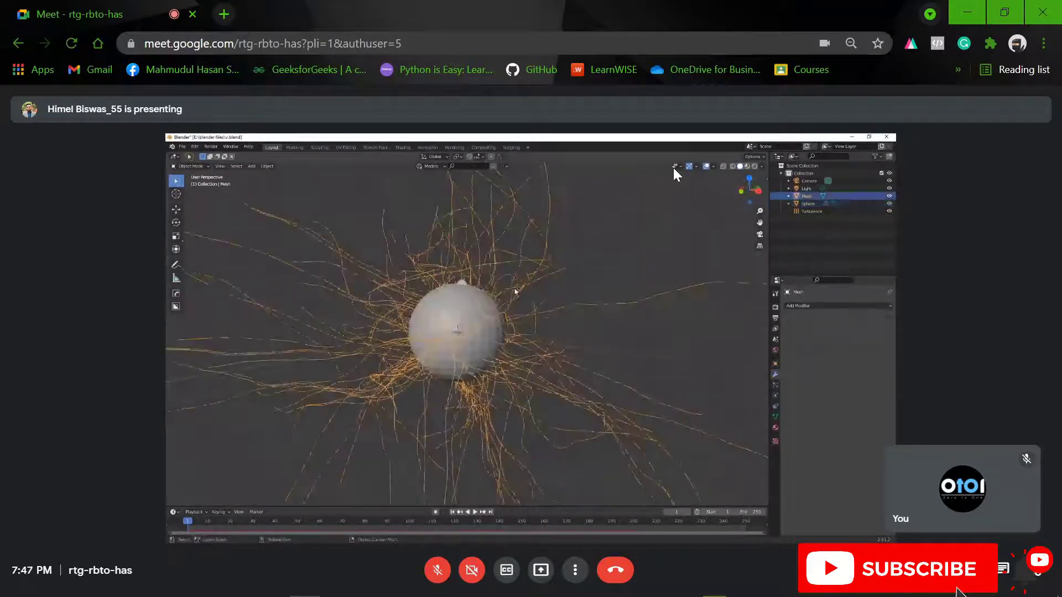
Raise the system volume past 56
key(XF86AudioRaiseVolume)
key(XF86AudioRaiseVolume)
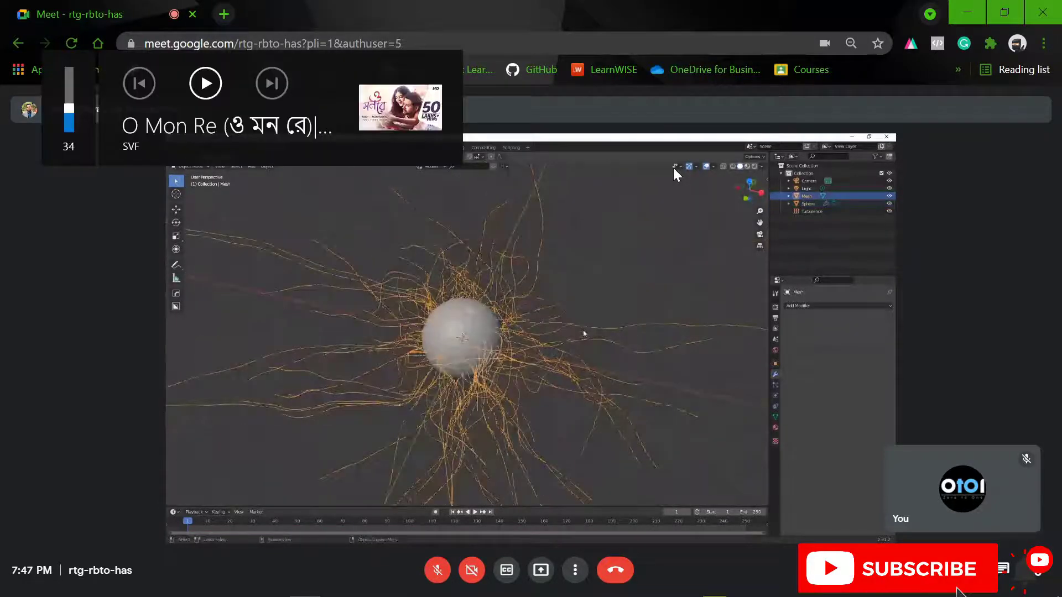
key(XF86AudioRaiseVolume)
key(XF86AudioRaiseVolume)
key(XF86AudioRaiseVolume)
key(XF86AudioRaiseVolume)
key(XF86AudioRaiseVolume)
key(XF86AudioRaiseVolume)
key(XF86AudioRaiseVolume)
key(XF86AudioRaiseVolume)
key(XF86AudioRaiseVolume)
key(XF86AudioRaiseVolume)
key(XF86AudioRaiseVolume)
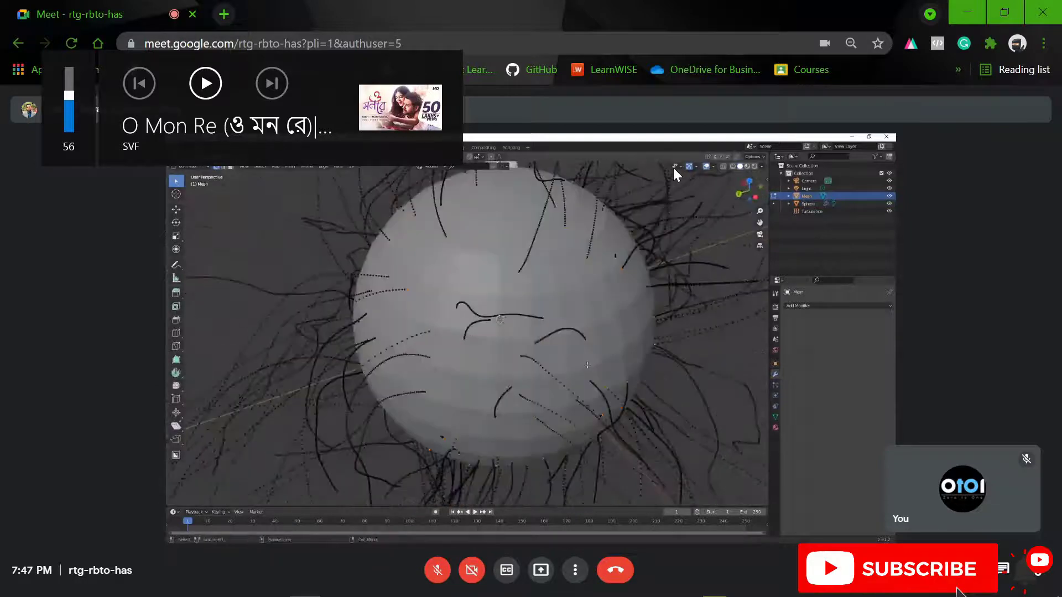
key(XF86AudioRaiseVolume)
key(XF86AudioRaiseVolume)
key(XF86AudioRaiseVolume)
key(XF86AudioRaiseVolume)
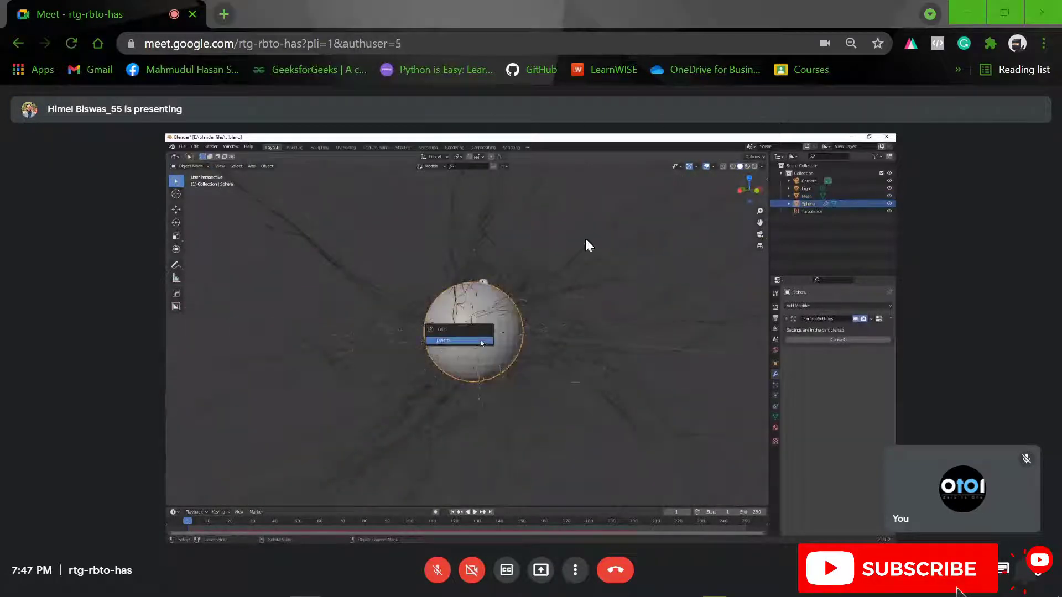
Close the Edge window that holds the O Mon Re music video
mouse_move(336, 585)
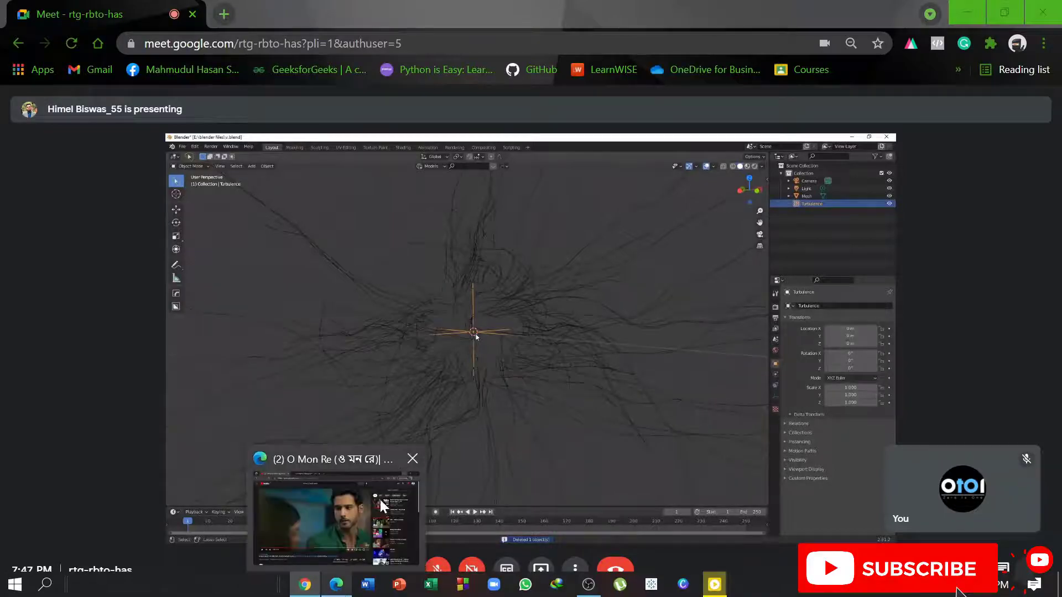
click(418, 466)
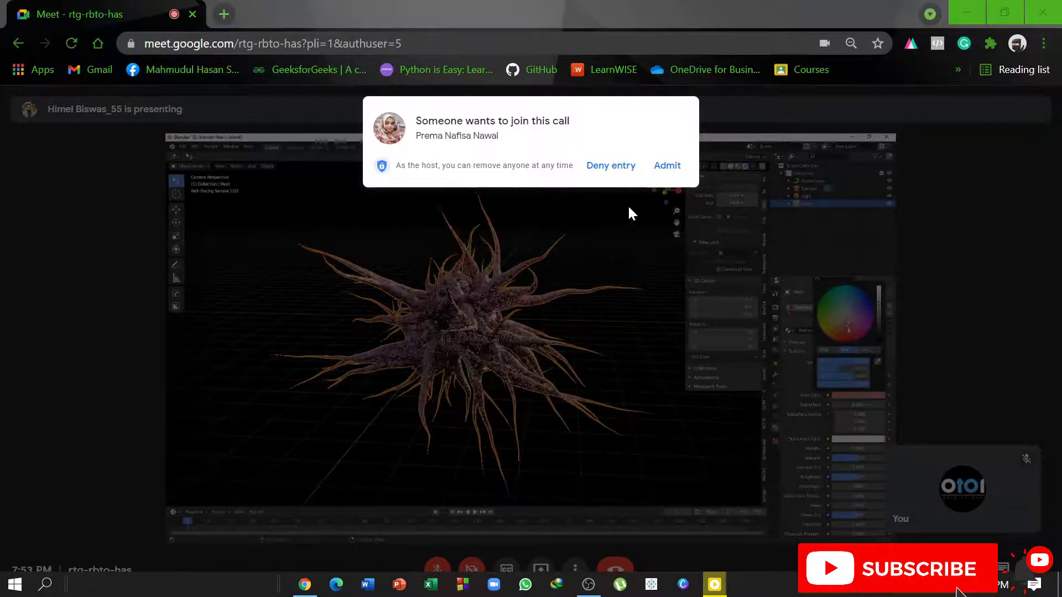
Admit the next participant asking to join the call
click(670, 167)
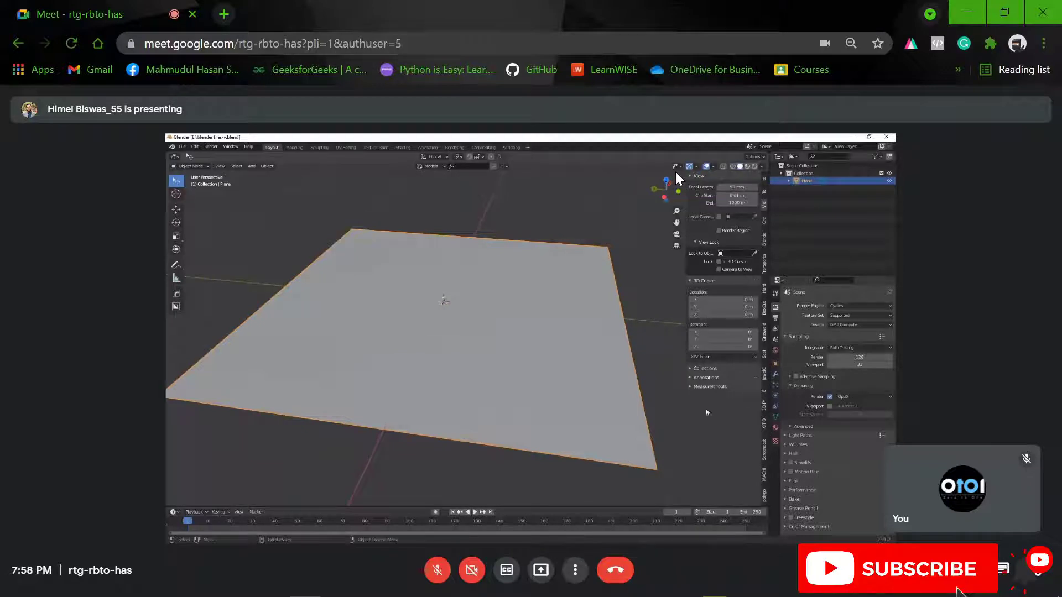
Add Cloth physics to the plane and enable Pressure in its cloth settings, entering a pressure value
middle_drag(695, 413, 649, 370)
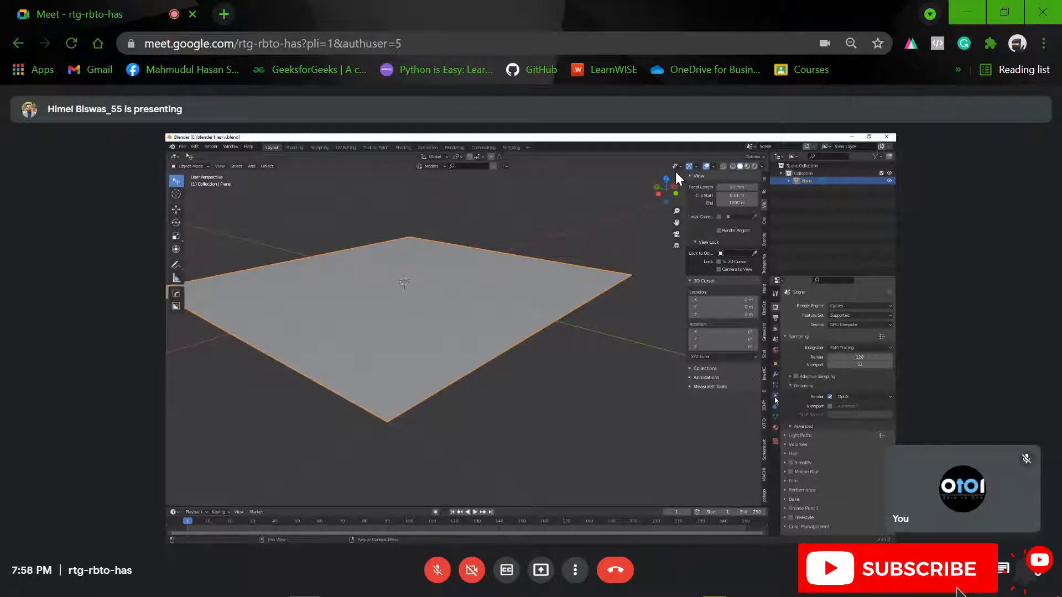
click(776, 396)
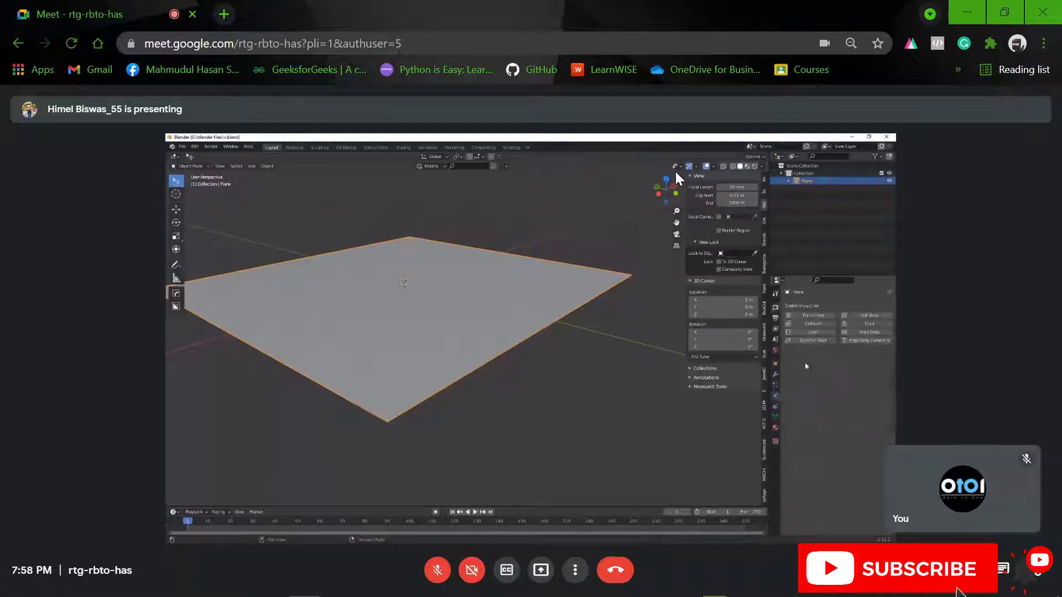
click(828, 333)
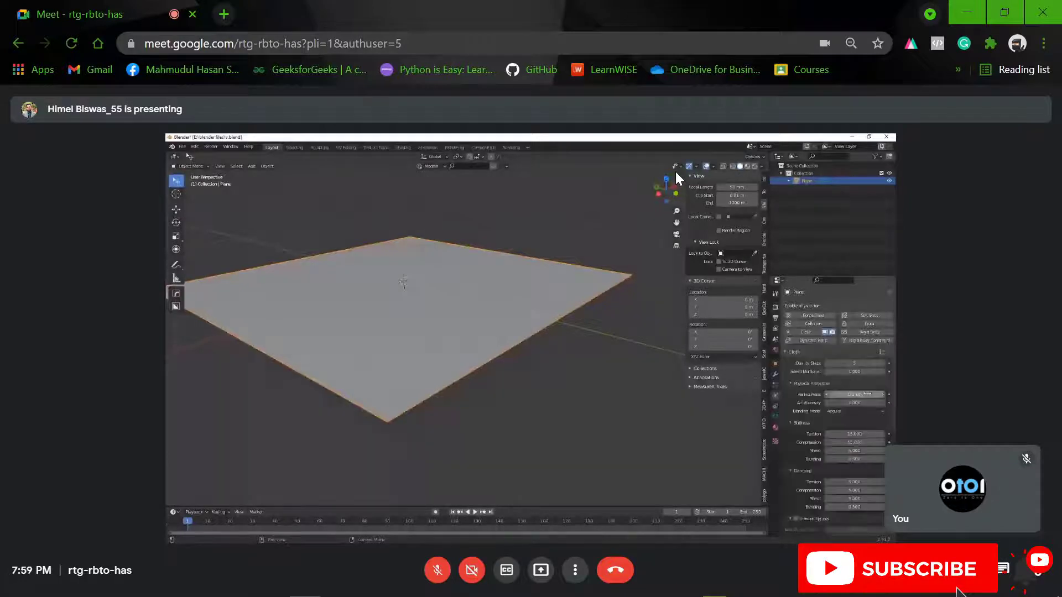
scroll(867, 393, down, 4)
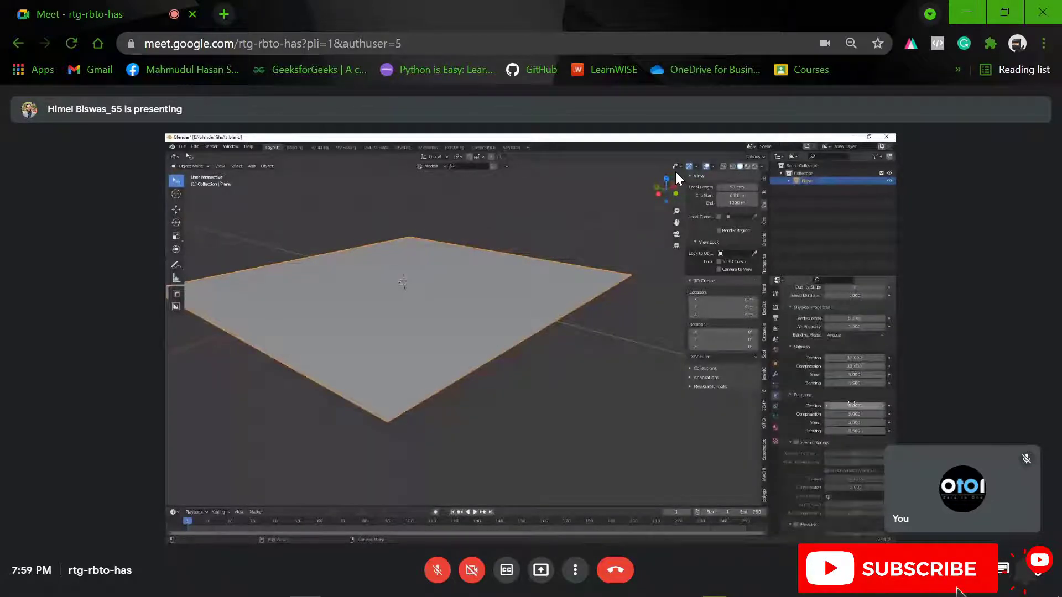
scroll(852, 402, down, 5)
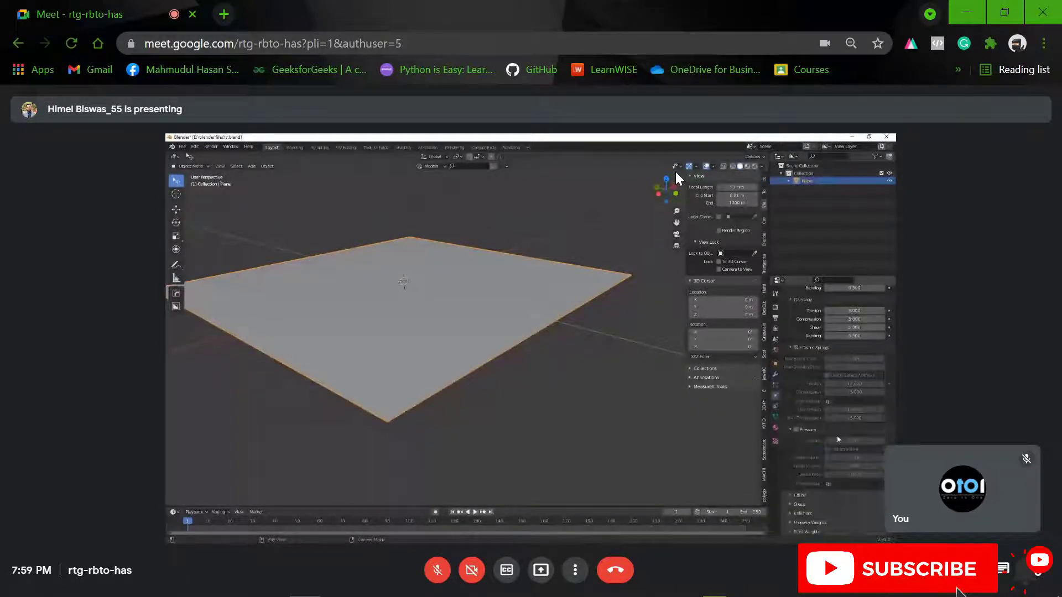
click(796, 429)
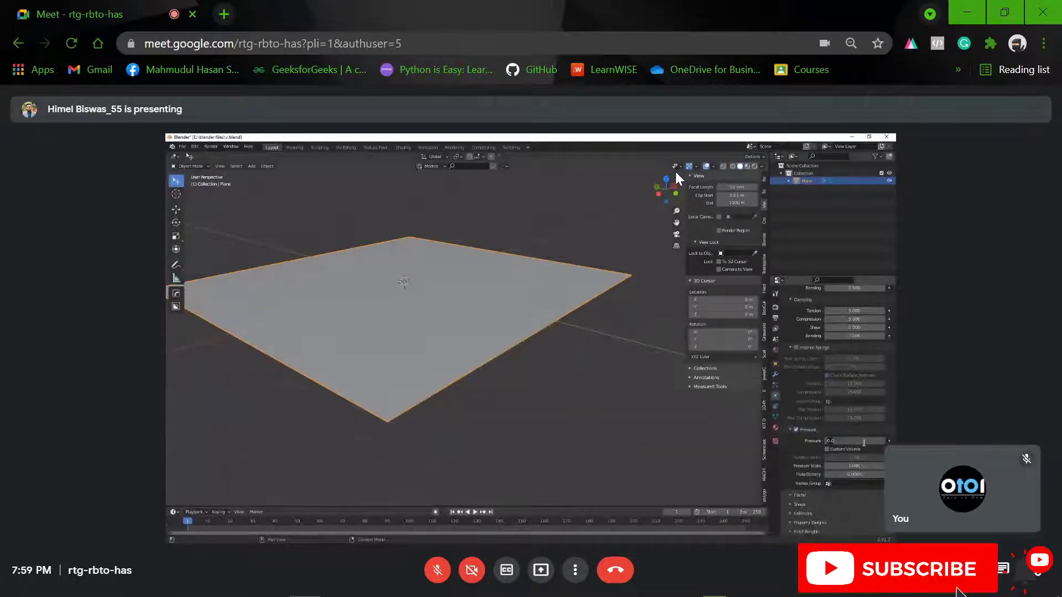
key(Return)
Play the plane's cloth simulation to check how it behaves, stop it and return to the first frame
middle_drag(537, 394, 519, 463)
key(space)
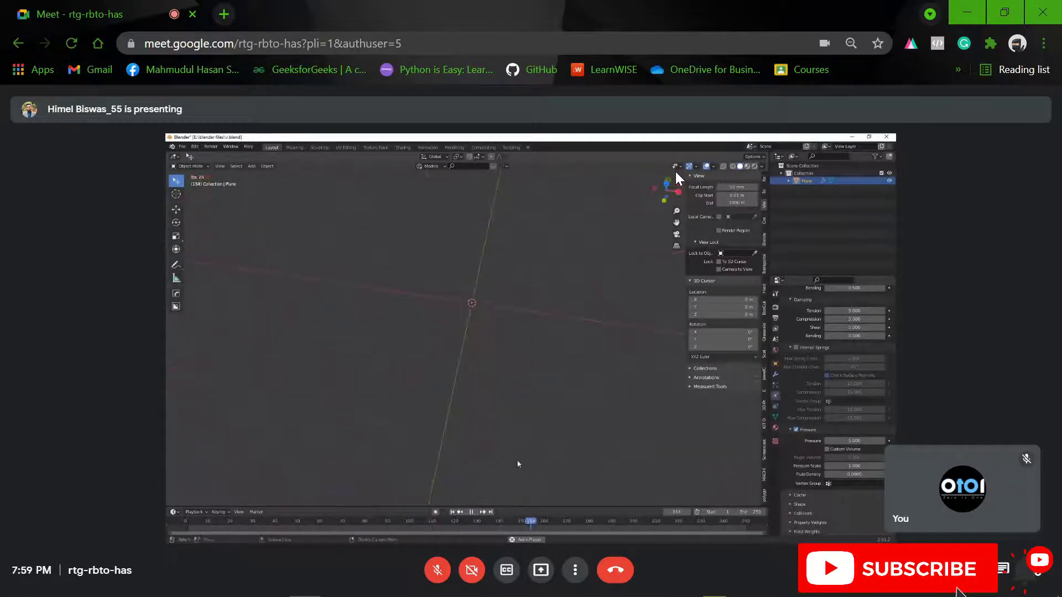
click(472, 512)
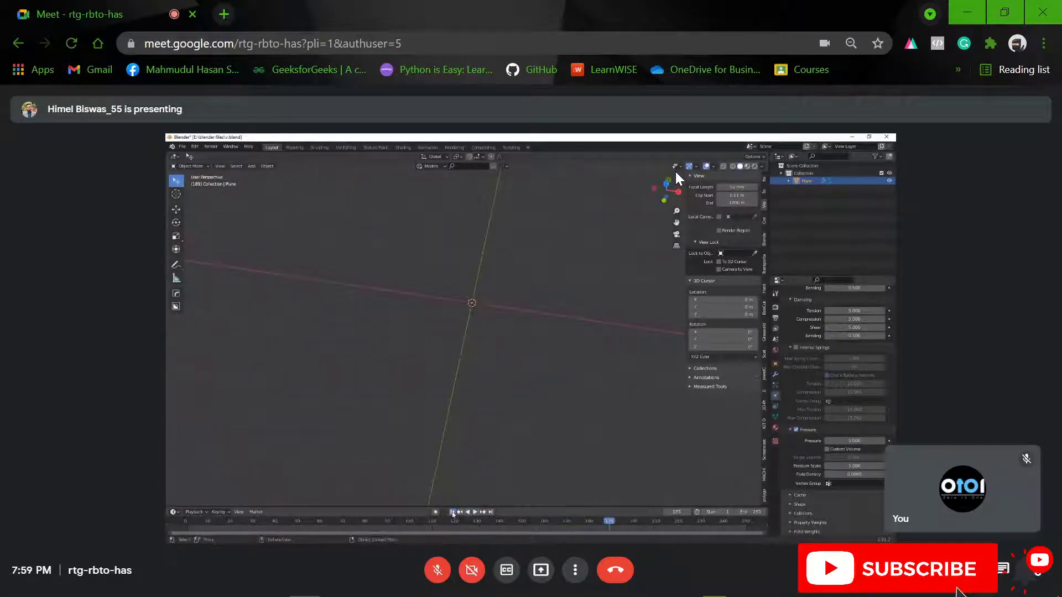
click(452, 512)
middle_drag(481, 387, 534, 319)
scroll(540, 320, up, 3)
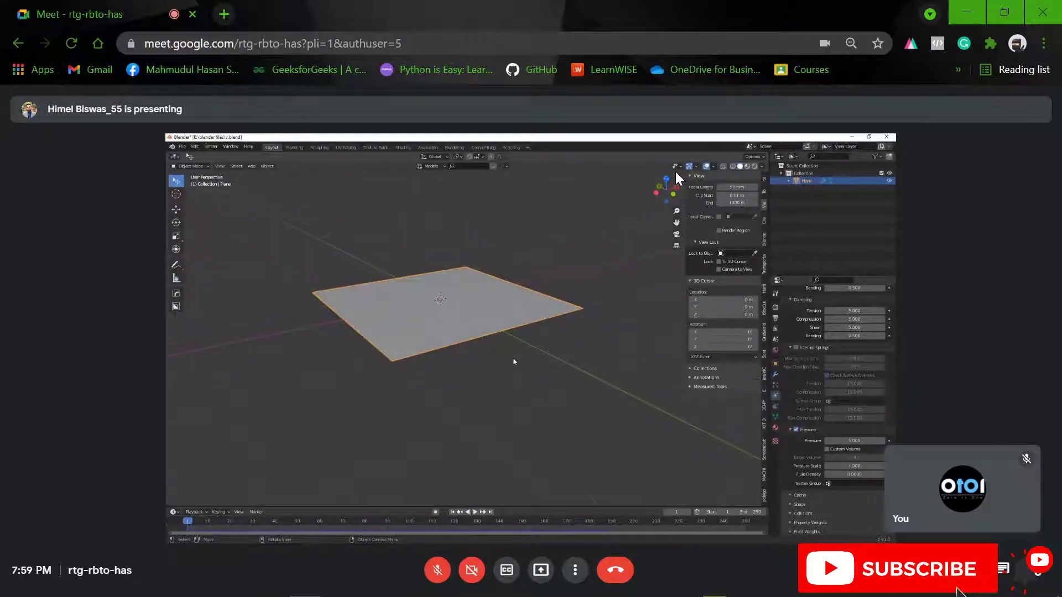
Raise the cloth plane a short distance above the origin along the global Z axis
middle_drag(514, 362, 489, 360)
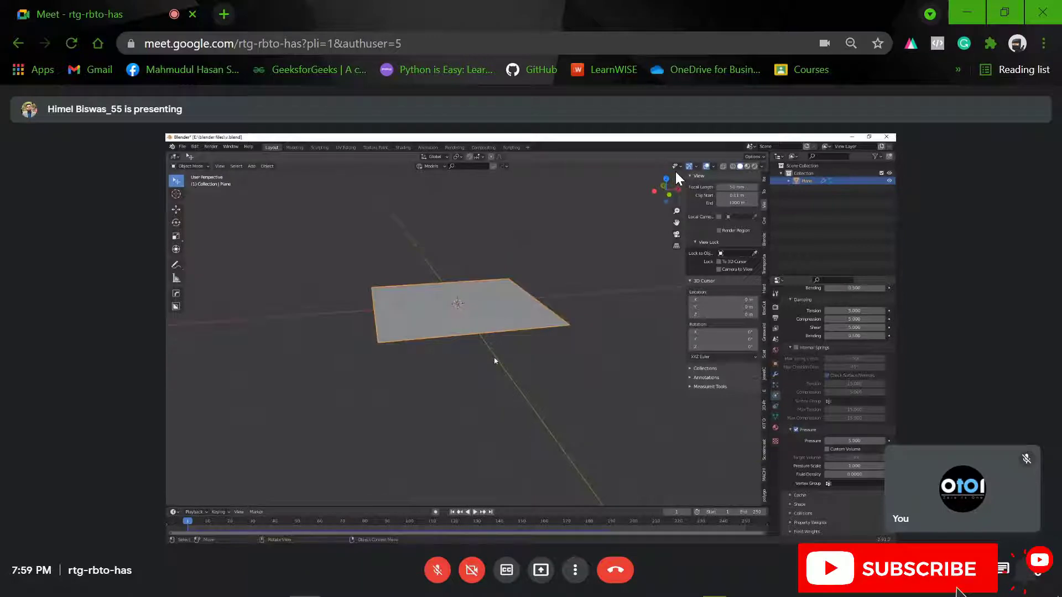
key(g)
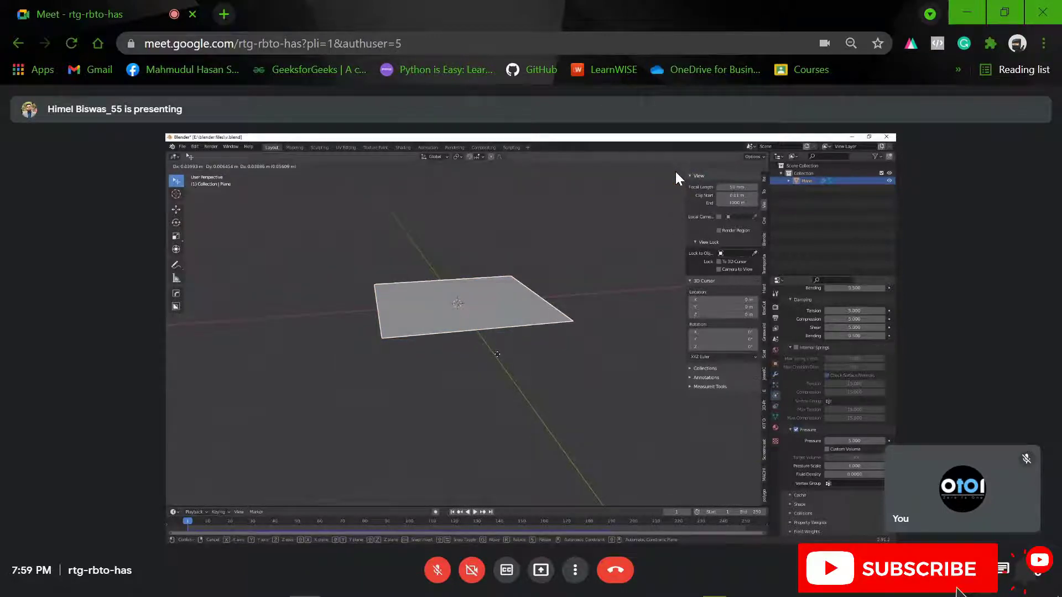
key(z)
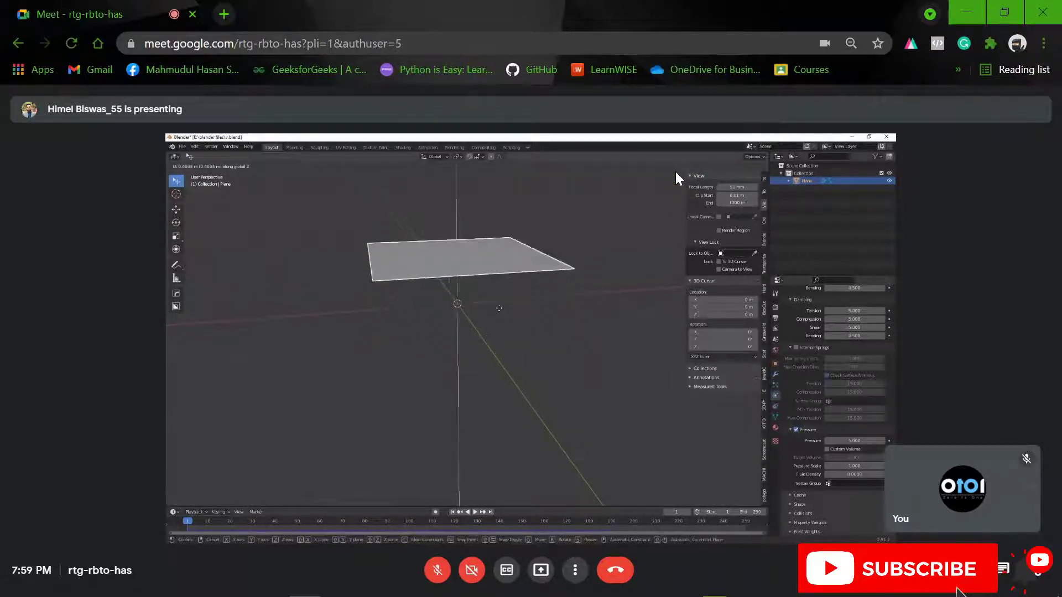
click(497, 306)
Add a second plane at the origin, scaled up about four times beneath the cloth plane, and save the file
middle_drag(490, 332, 443, 318)
key(shift+a)
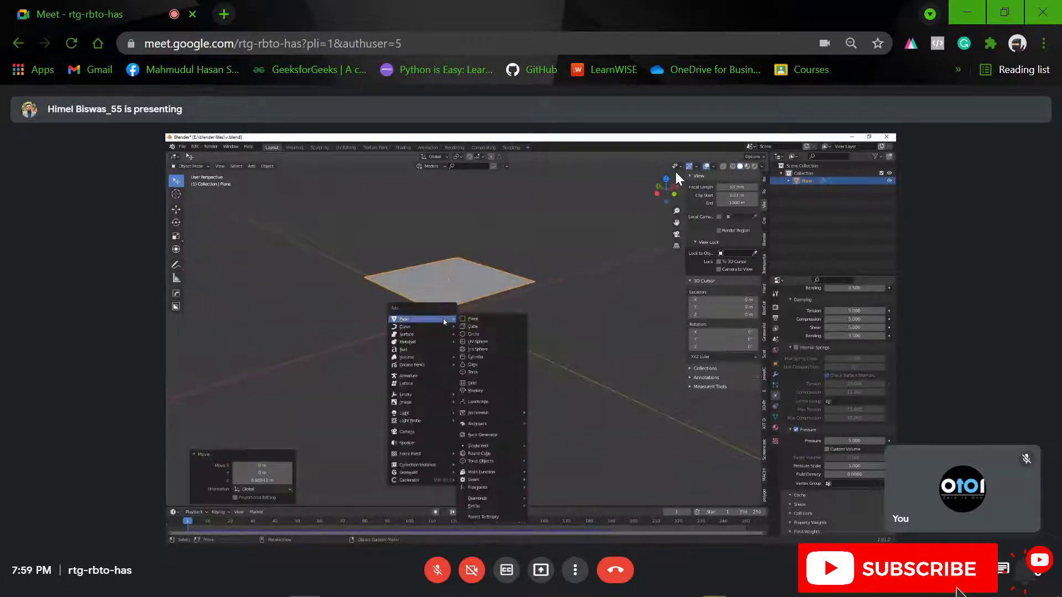
click(472, 319)
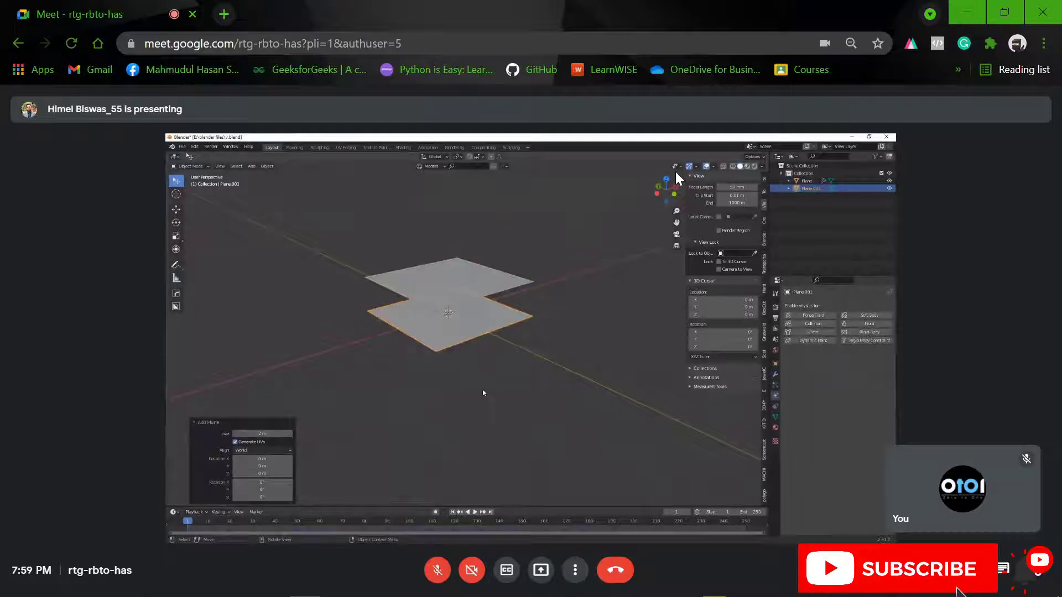
key(s)
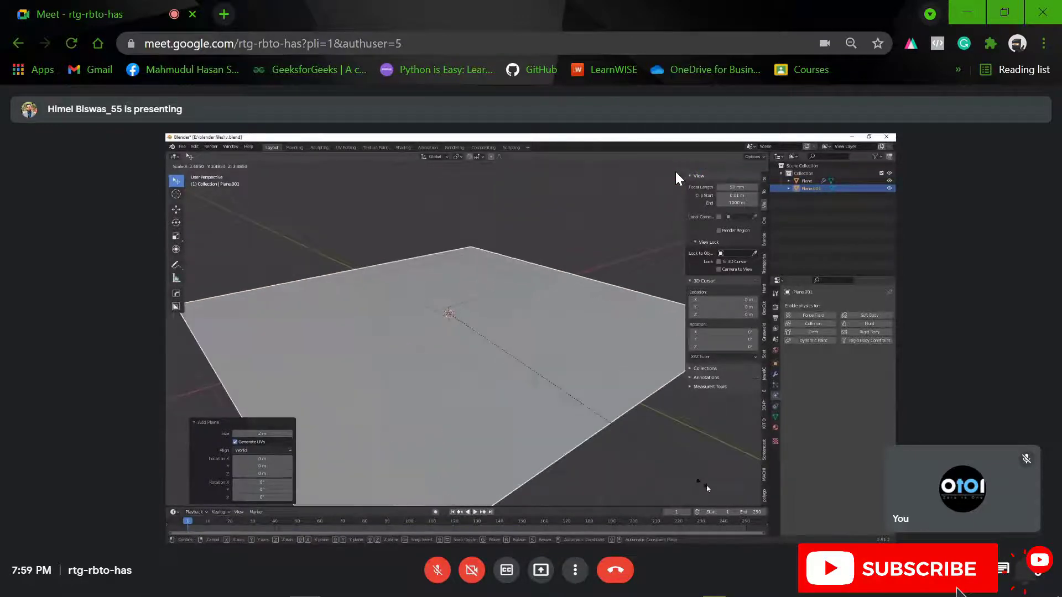
click(742, 505)
scroll(521, 425, down, 5)
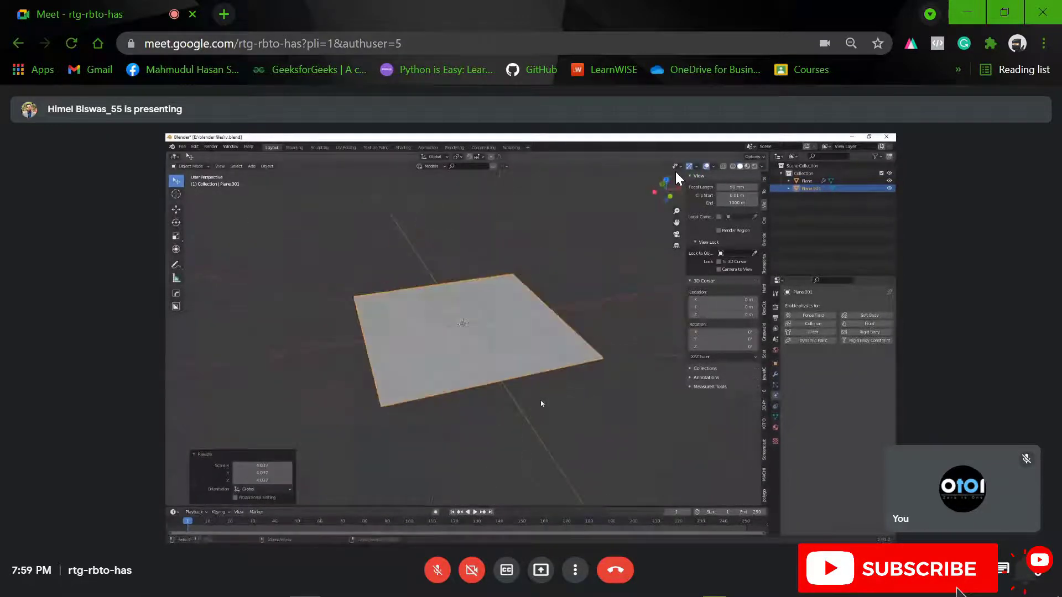
key(ctrl+s)
Play the simulation with the large floor plane in place, return to the first frame and inspect both planes
scroll(541, 403, up, 5)
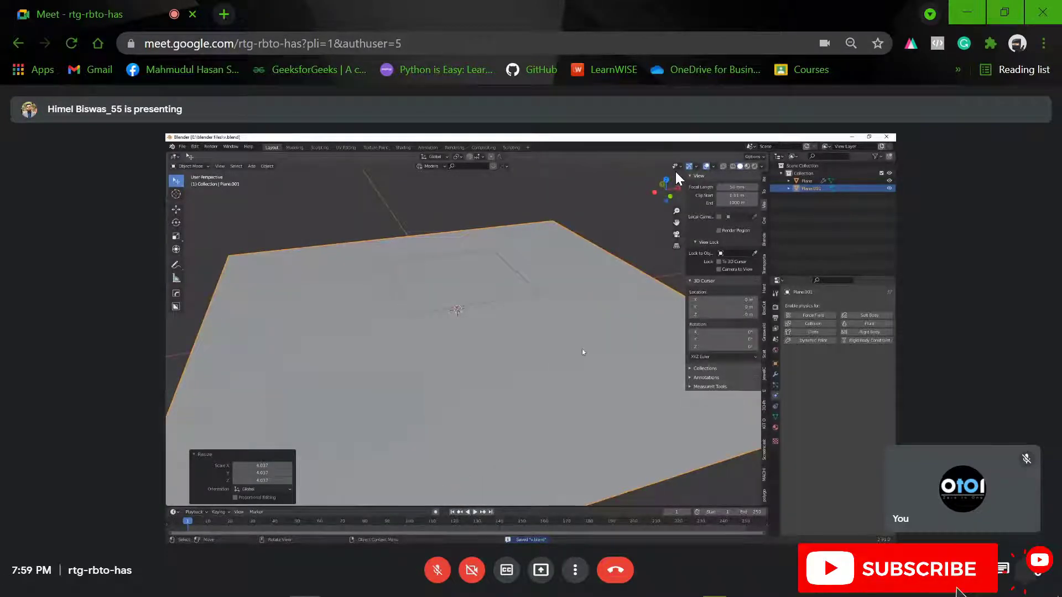
scroll(553, 349, down, 5)
key(space)
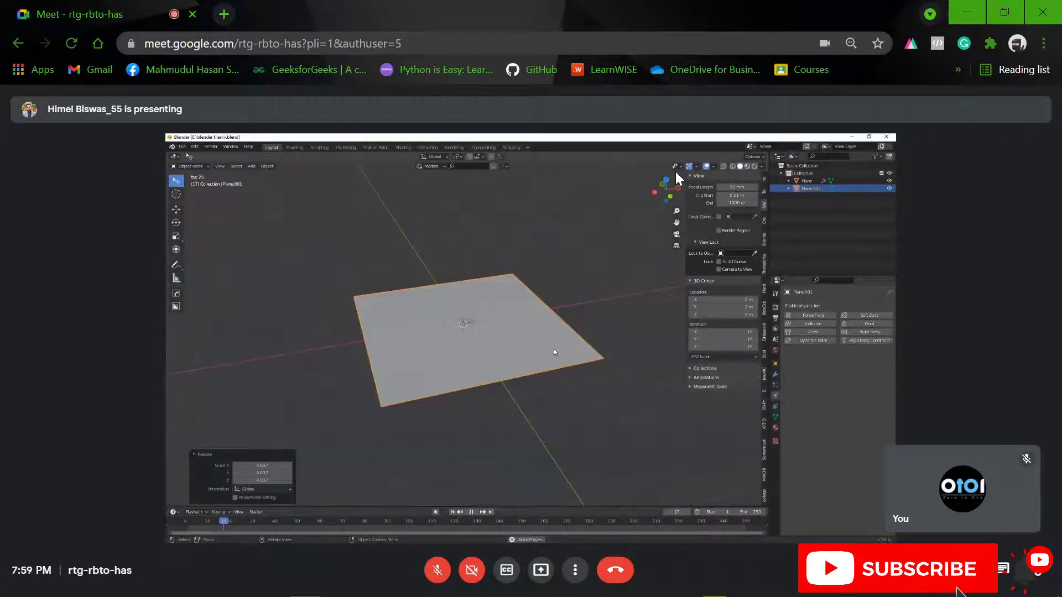
middle_drag(553, 350, 494, 468)
key(space)
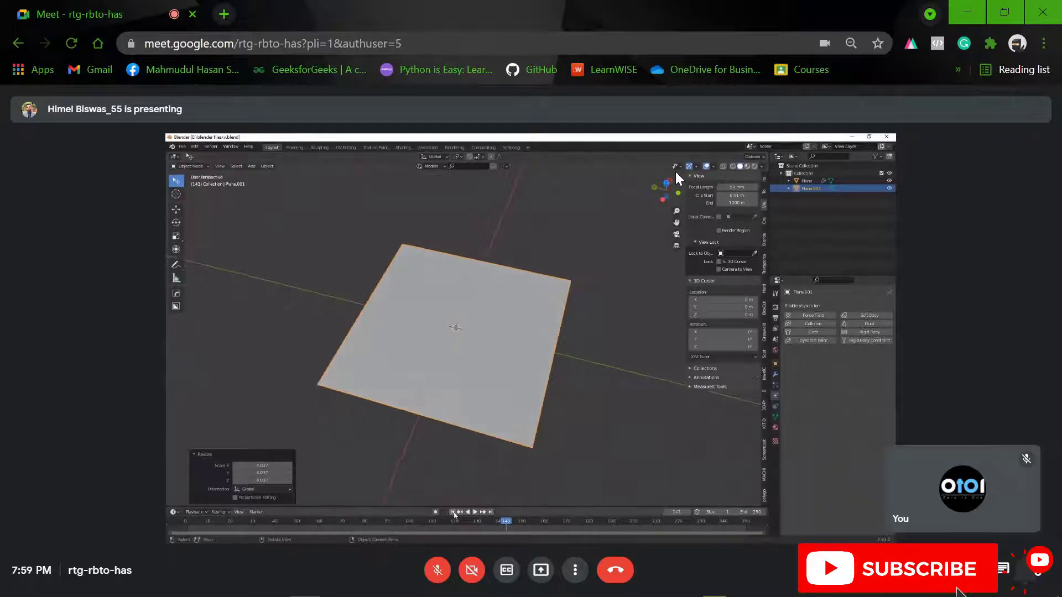
click(454, 513)
middle_drag(467, 429, 424, 356)
middle_drag(504, 345, 474, 391)
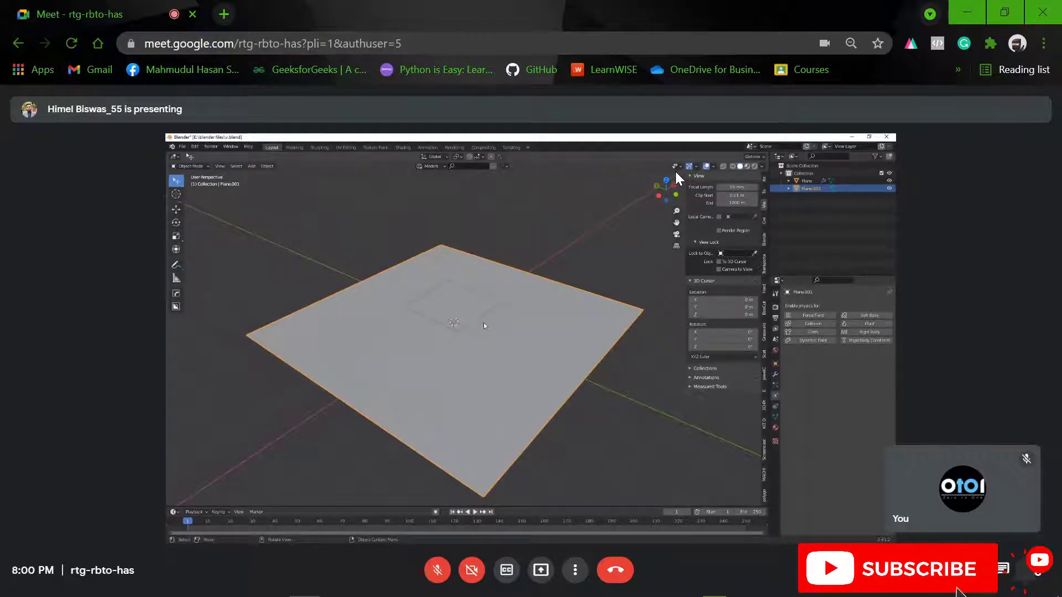
middle_drag(634, 430, 505, 392)
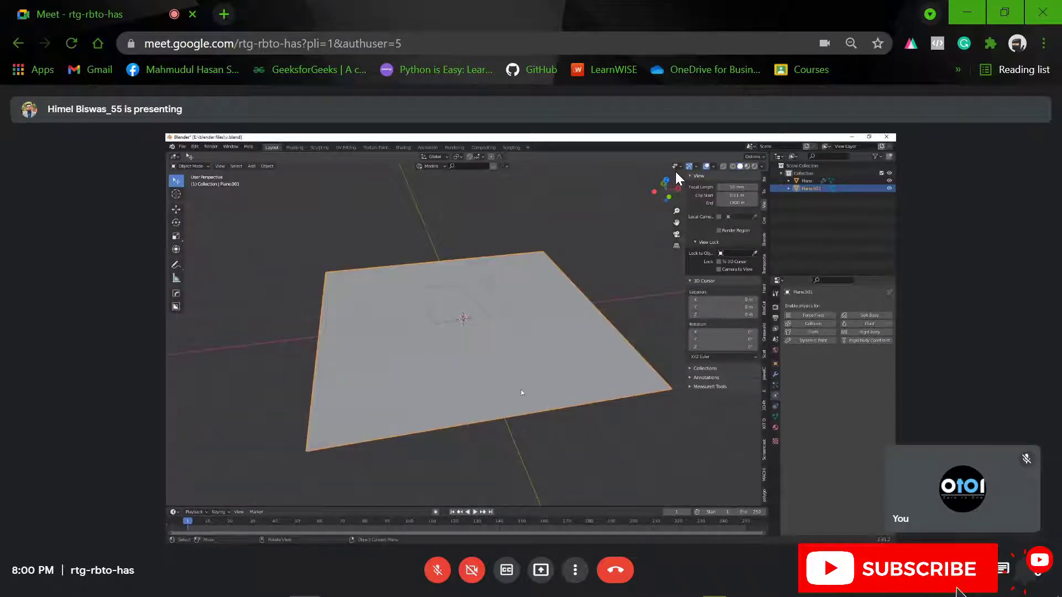
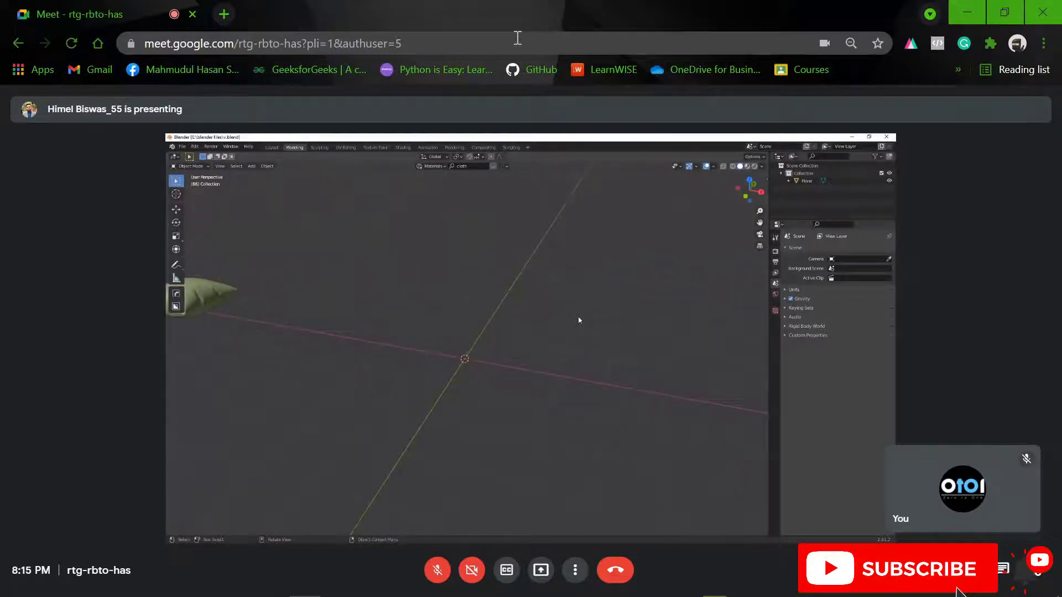
Search the add-ons in the Blender preferences for "sap"
click(194, 147)
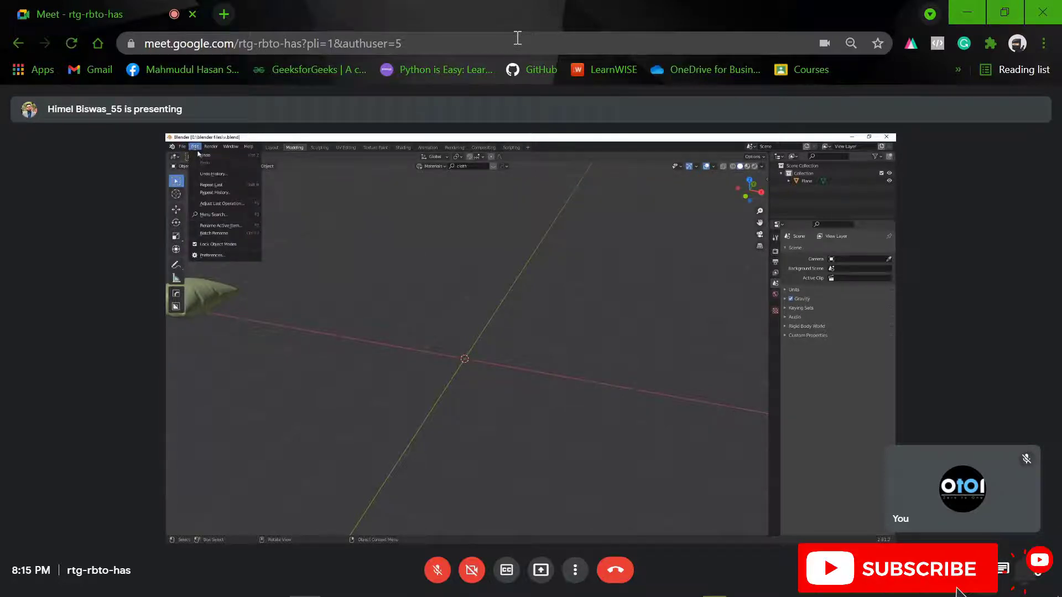
click(209, 257)
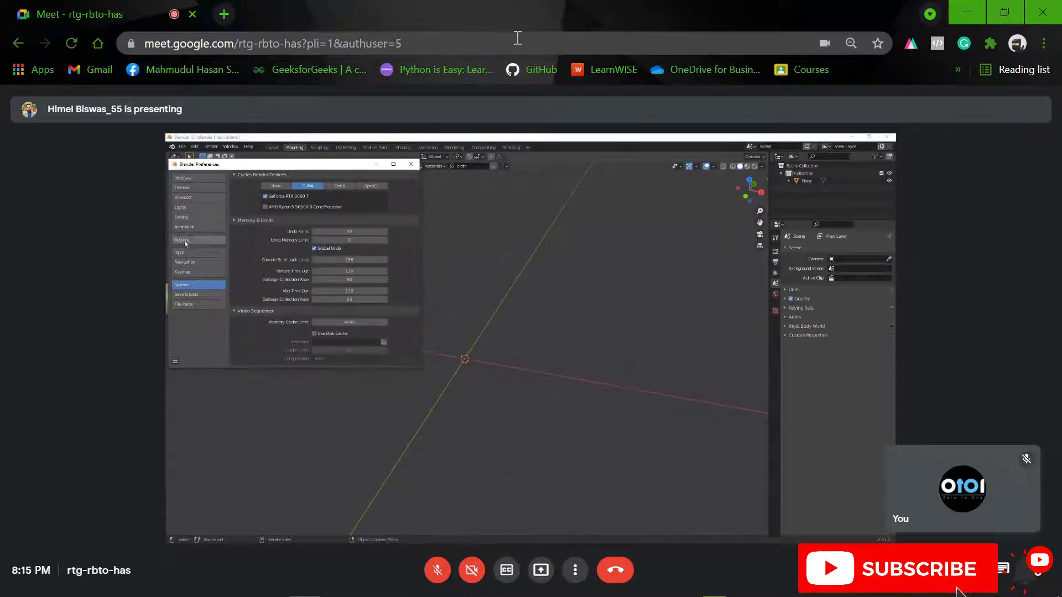
click(186, 242)
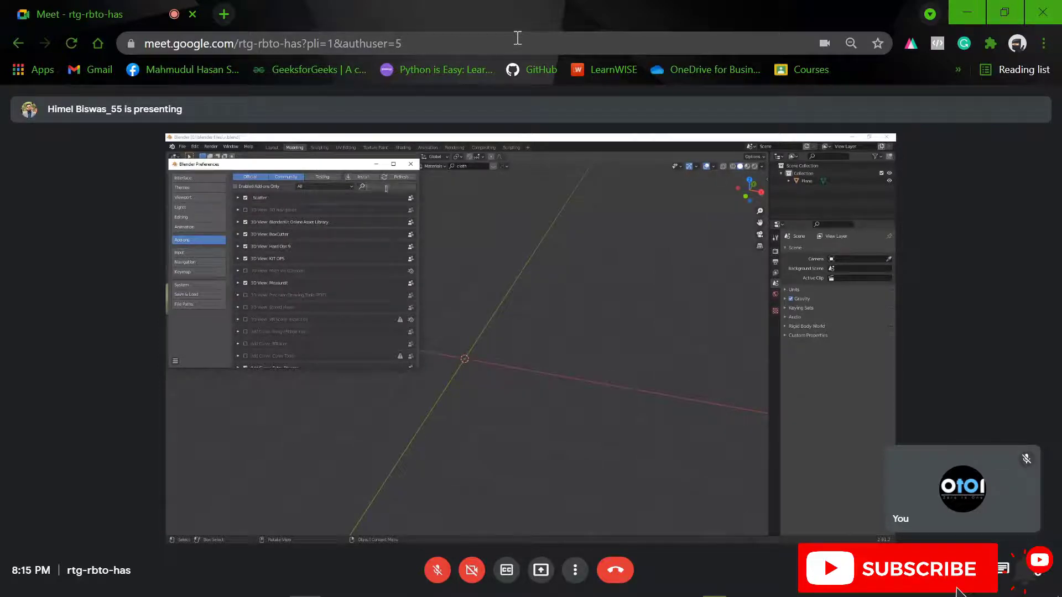
text(sap)
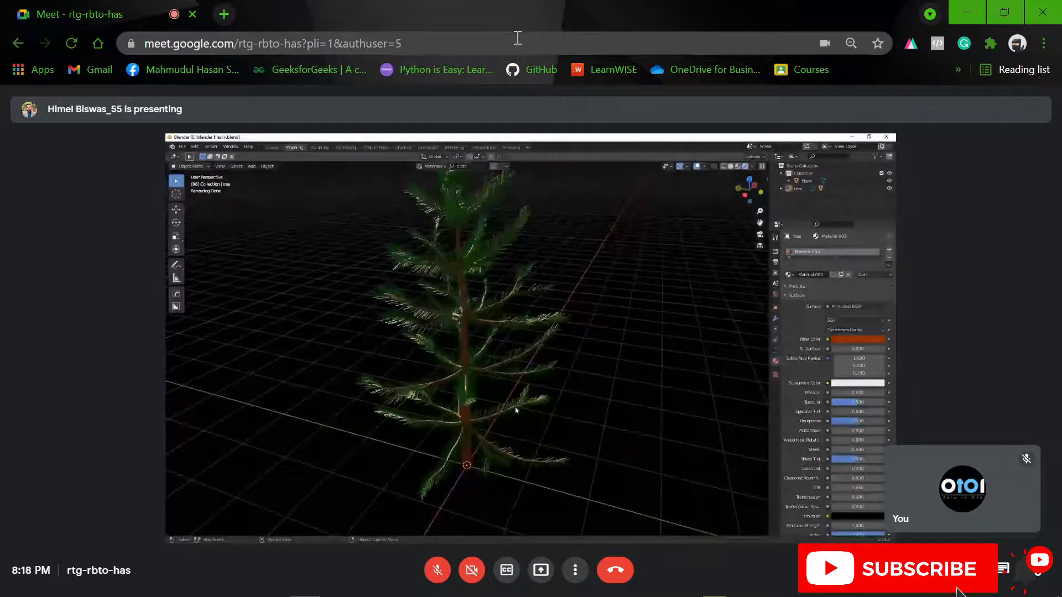
Examine the rendered tree's trunk, branches and leaves from several angles and distances, including beside the striped pillow
middle_drag(515, 410, 548, 401)
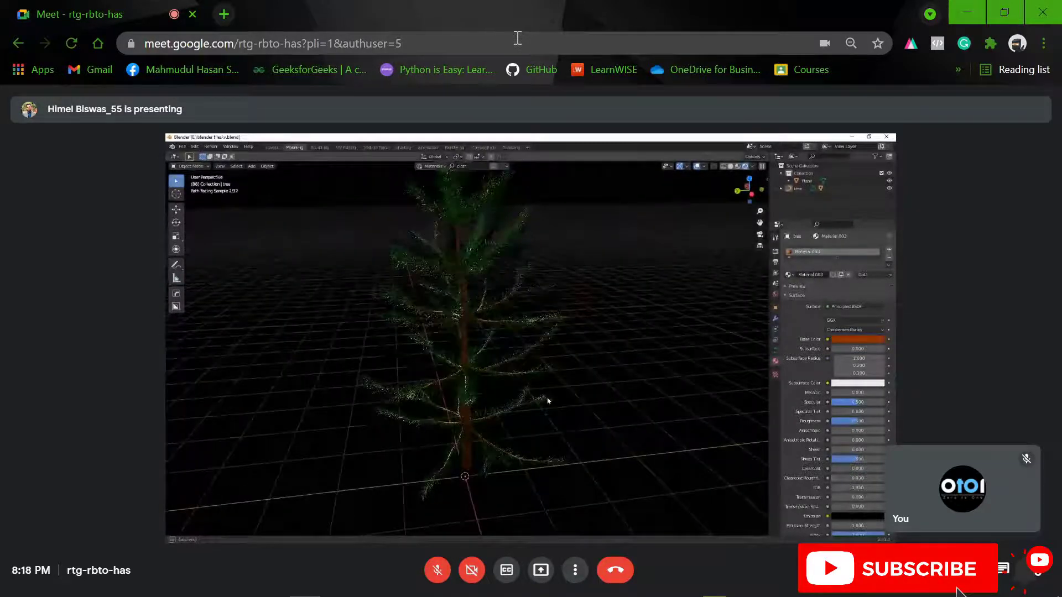
scroll(548, 400, up, 5)
mouse_move(548, 400)
middle_down()
mouse_move(436, 370)
mouse_move(540, 395)
mouse_move(523, 367)
mouse_move(469, 420)
middle_up()
scroll(541, 396, down, 7)
scroll(469, 420, up, 3)
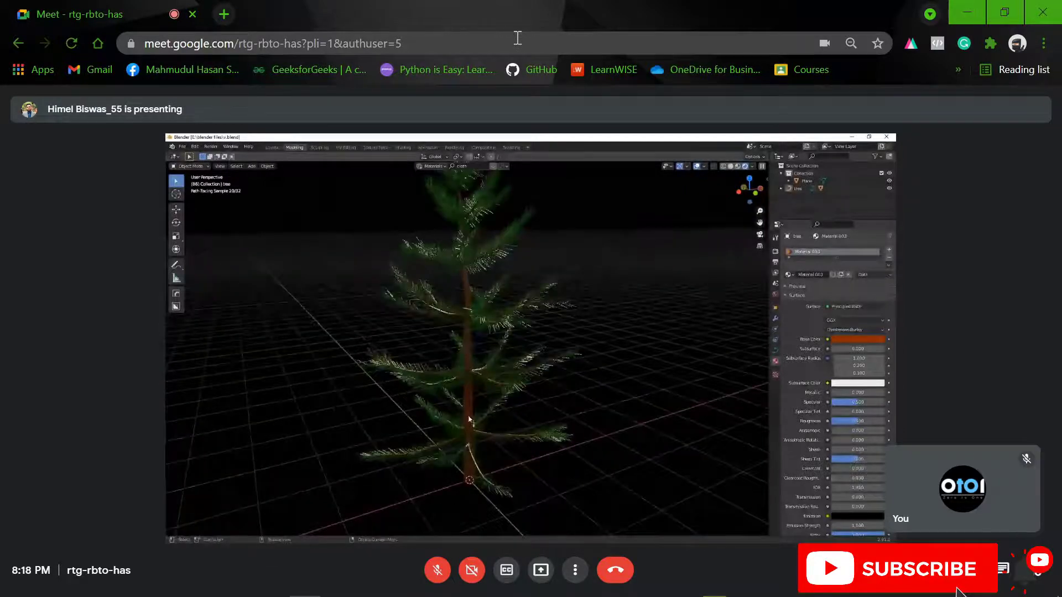
click(469, 420)
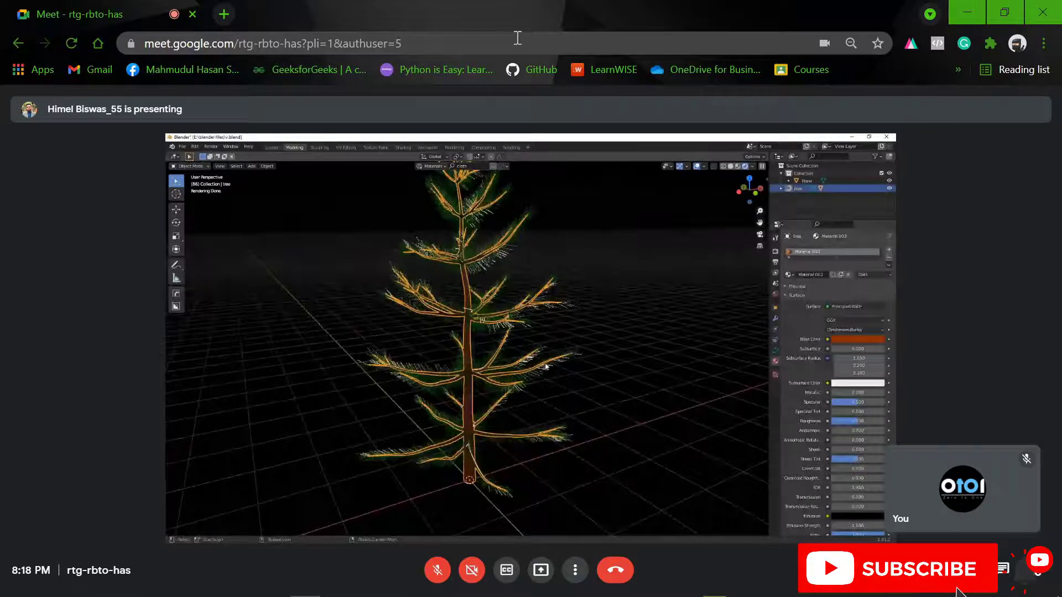
mouse_move(545, 366)
middle_down()
mouse_move(493, 381)
mouse_move(520, 325)
mouse_move(494, 325)
mouse_move(544, 346)
middle_up()
scroll(542, 387, down, 4)
click(541, 403)
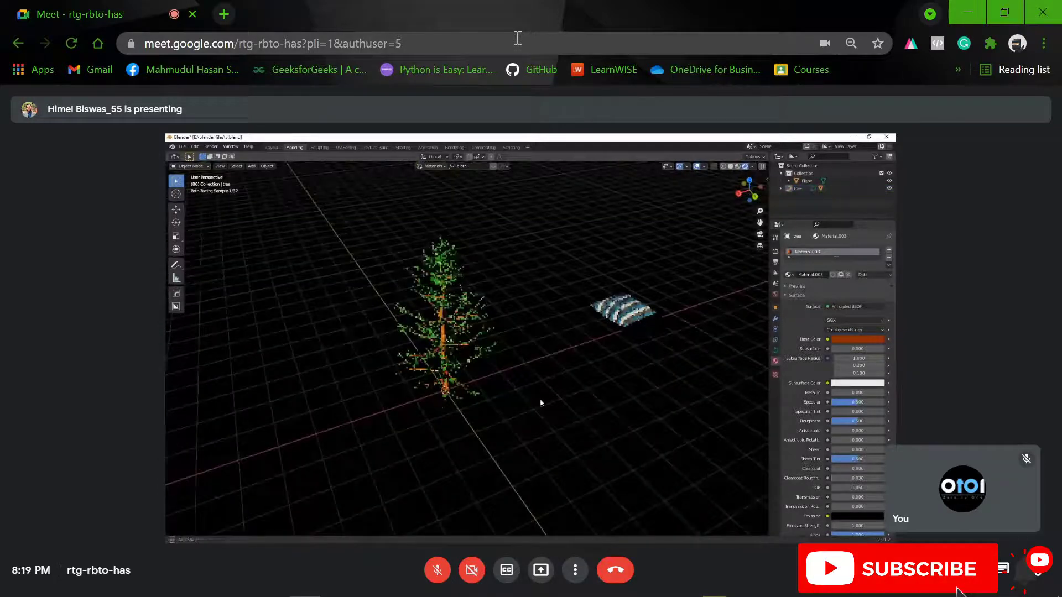
middle_drag(541, 402, 529, 393)
scroll(411, 309, up, 6)
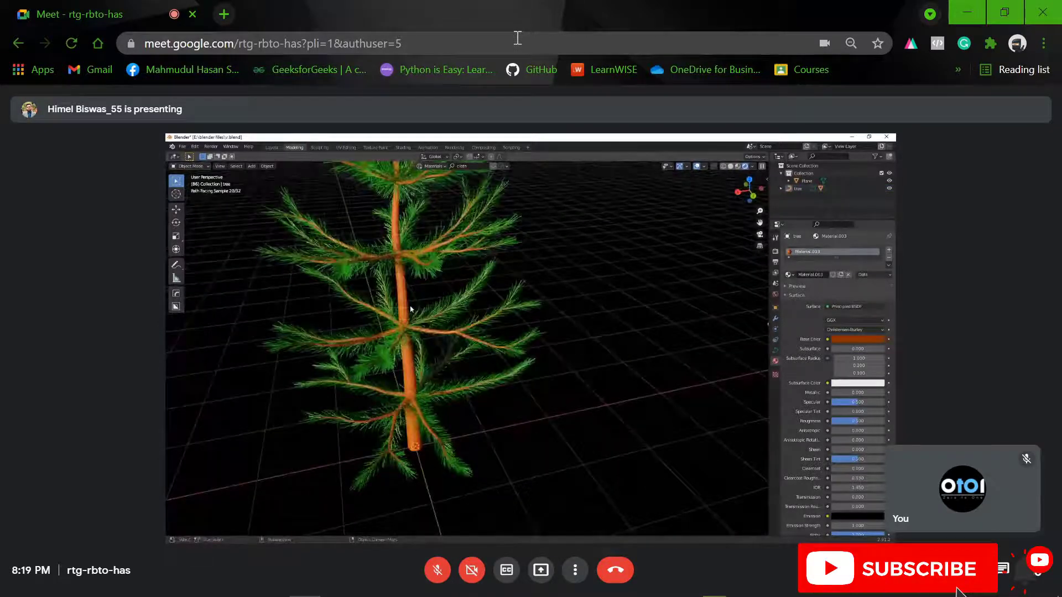
click(410, 309)
scroll(410, 309, down, 3)
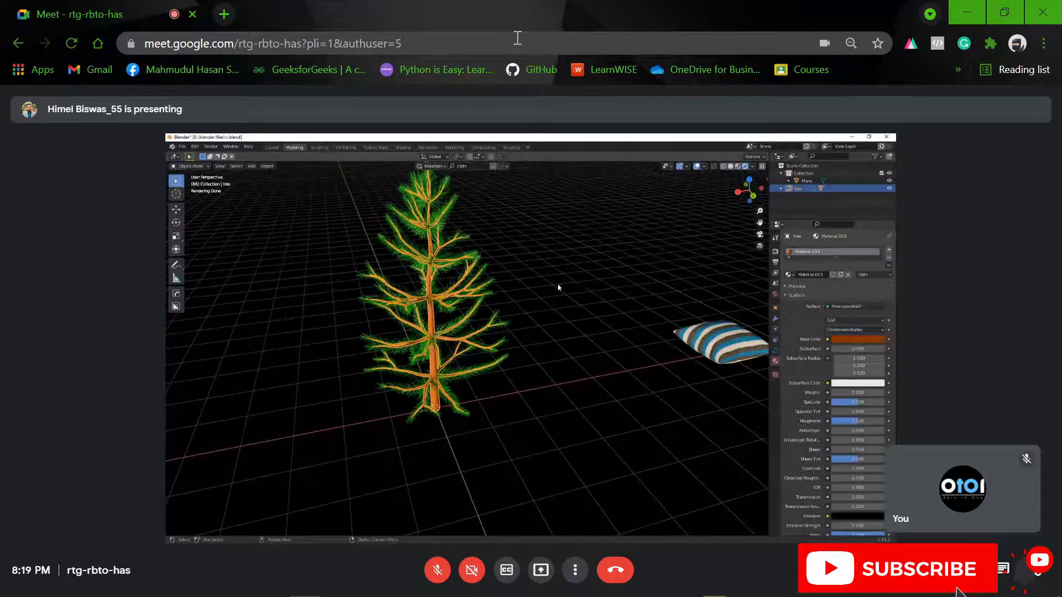
click(520, 375)
scroll(429, 363, down, 4)
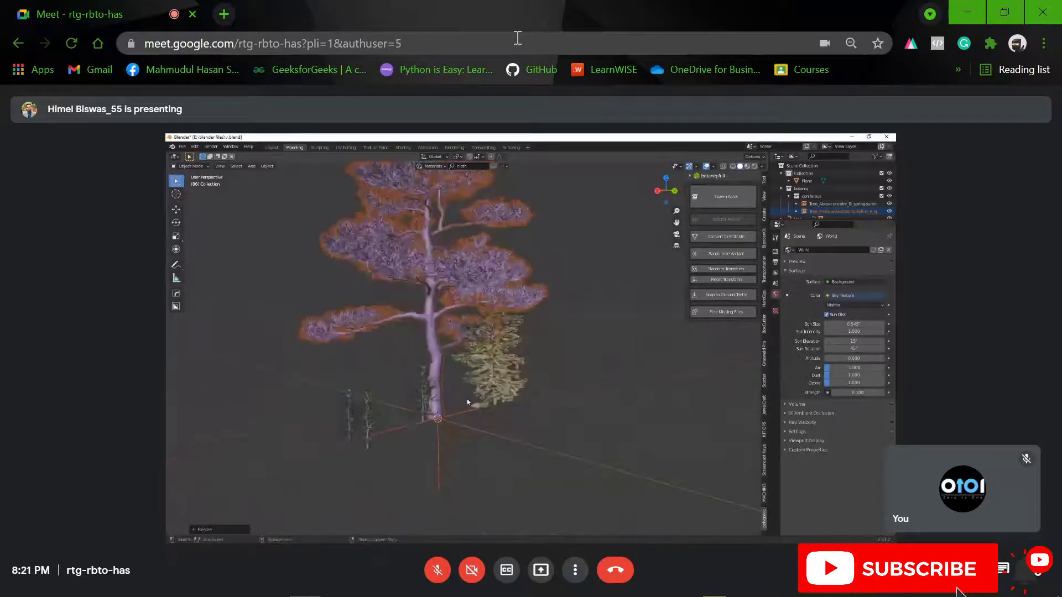
Delete the small tree standing beside the large tree's trunk, including its leaves
click(421, 392)
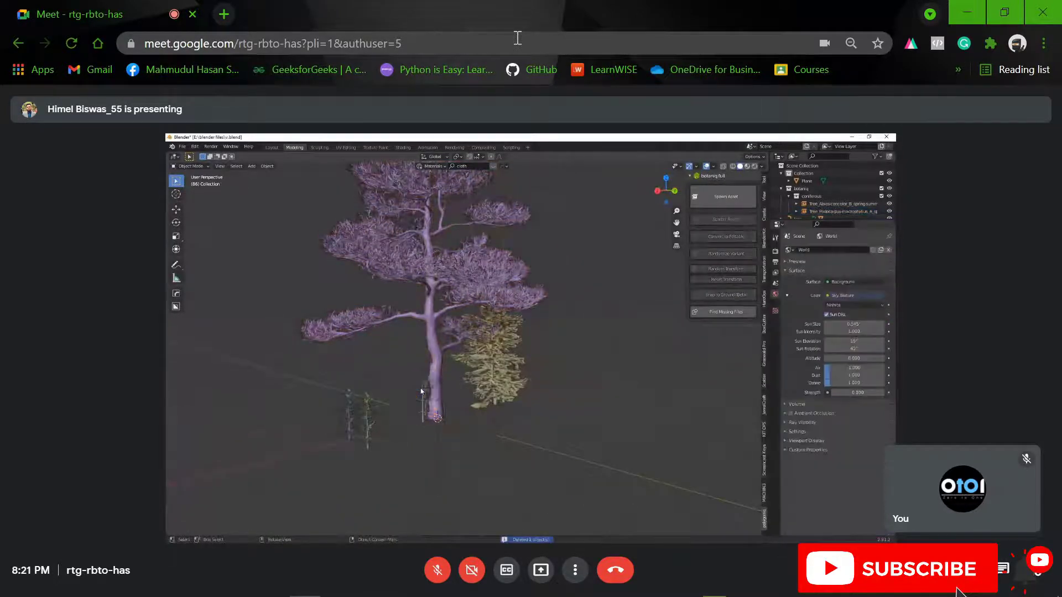
click(424, 395)
key(x)
click(423, 396)
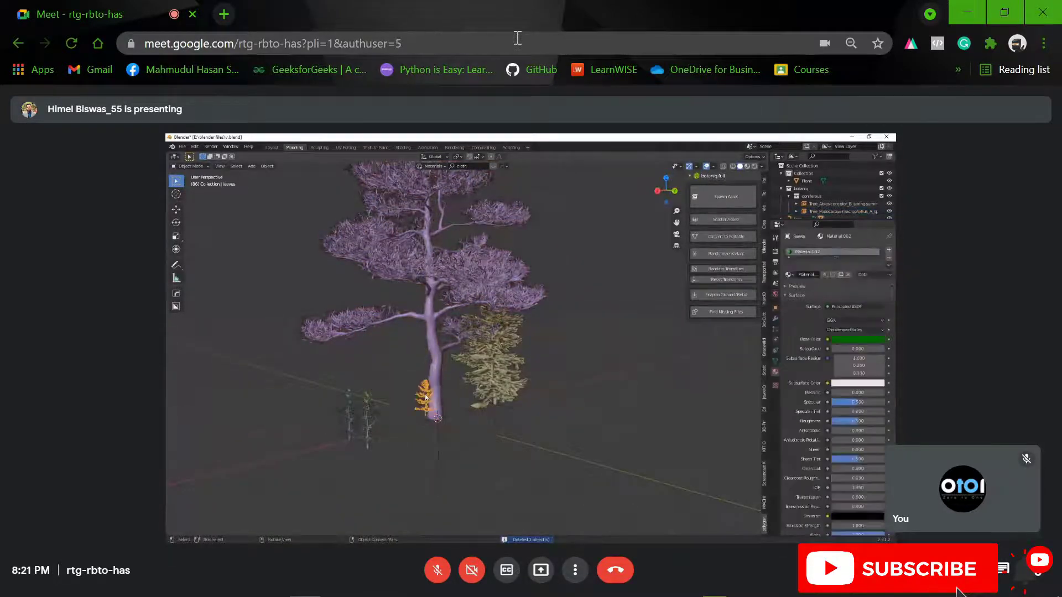